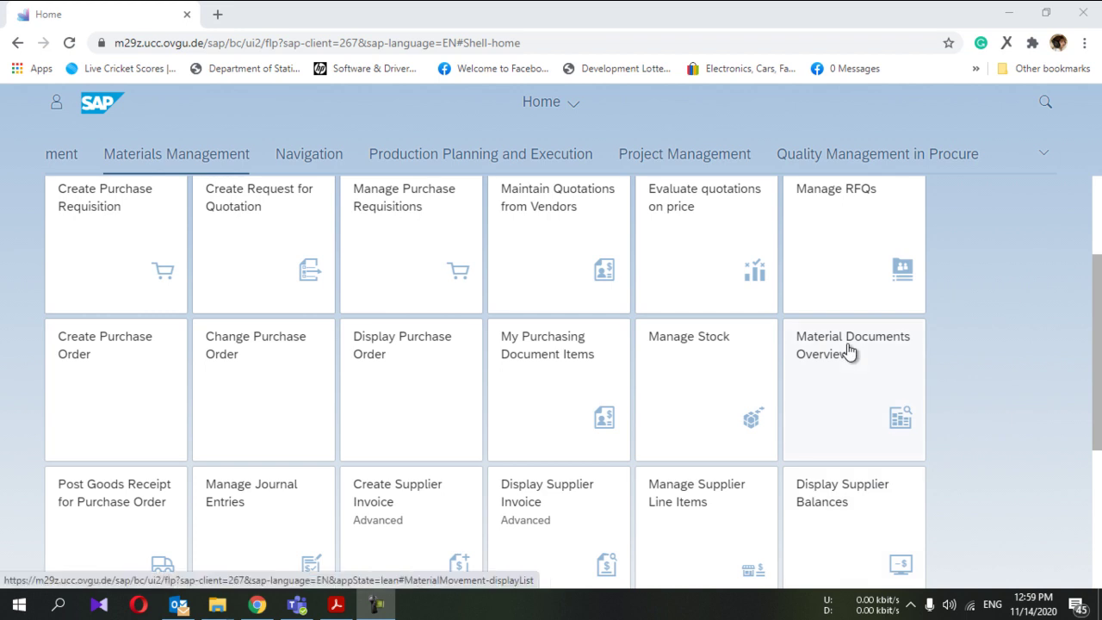
Open the advanced Create Supplier Invoice app from the Materials Management group
scroll(849, 351, "down", 1)
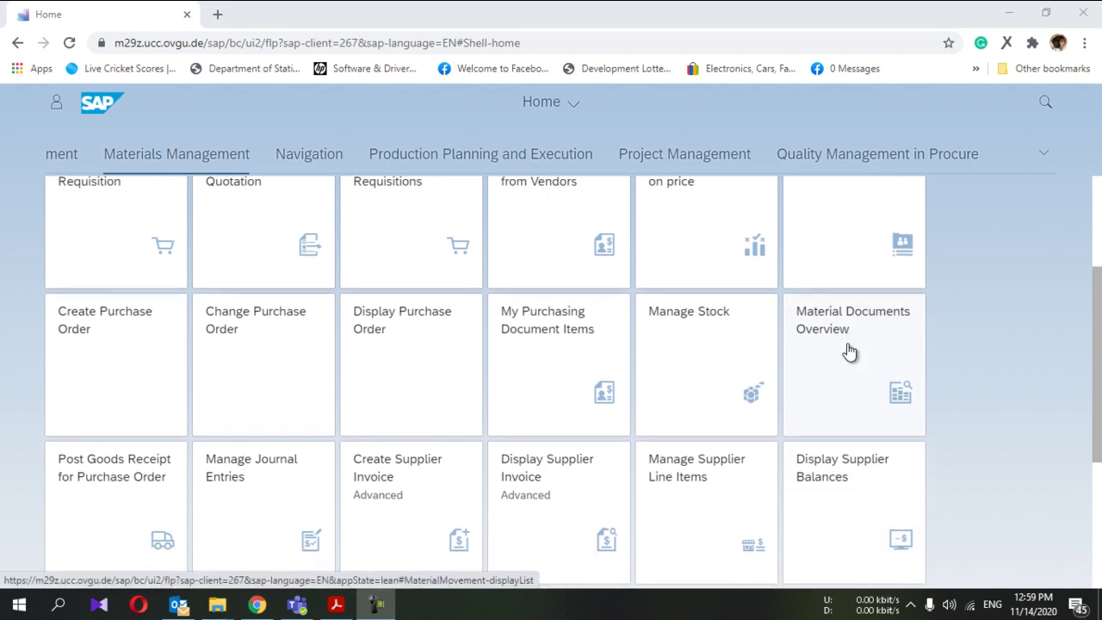
scroll(849, 350, "down", 1)
scroll(849, 351, "down", 2)
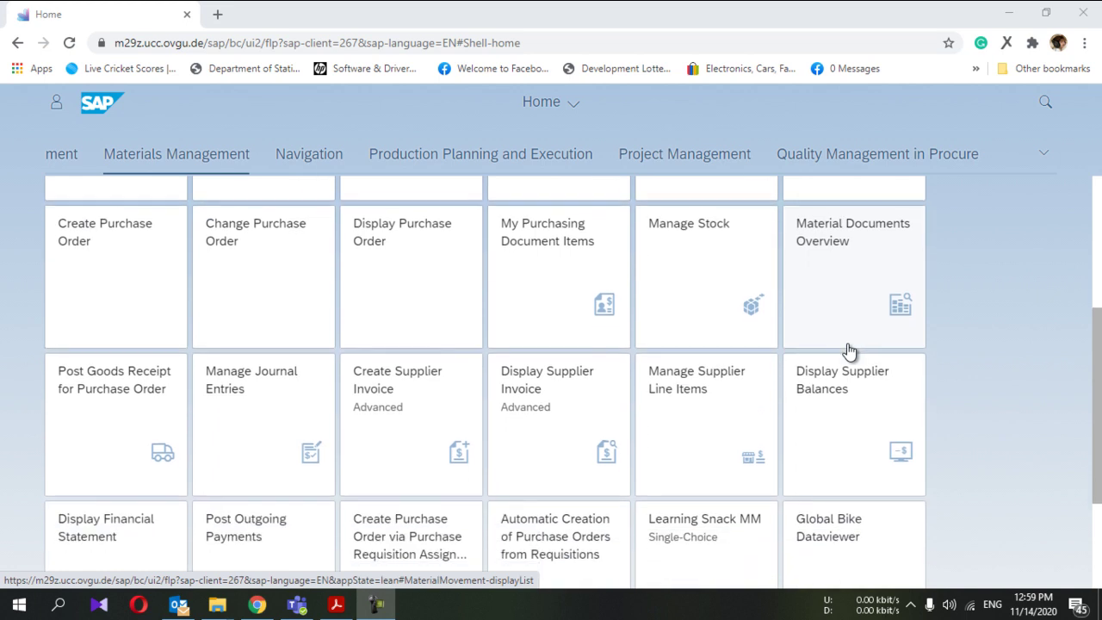
left_click(392, 403)
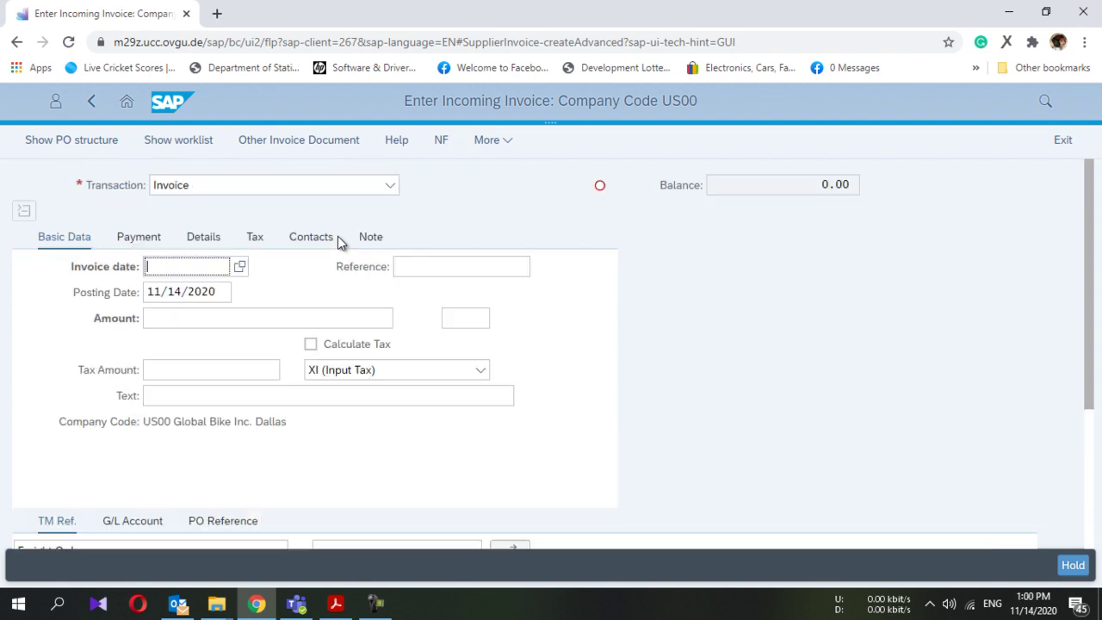
left_click(501, 141)
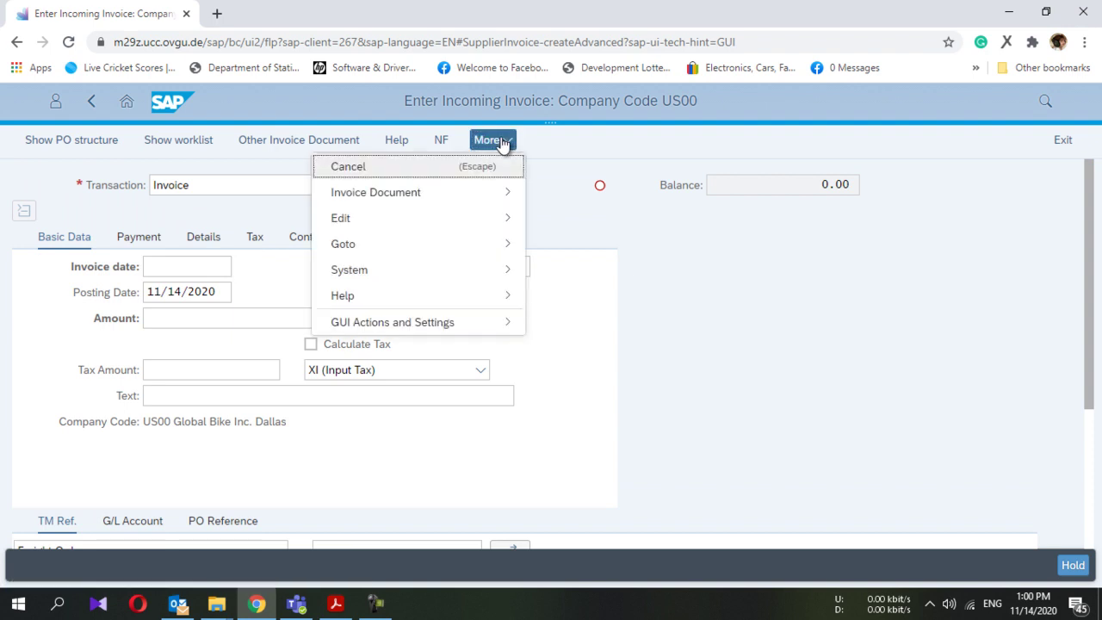
left_click(503, 141)
Set the invoice date to 11/14/2020 in the basic data of the incoming invoice
scroll(272, 222, "down", 1)
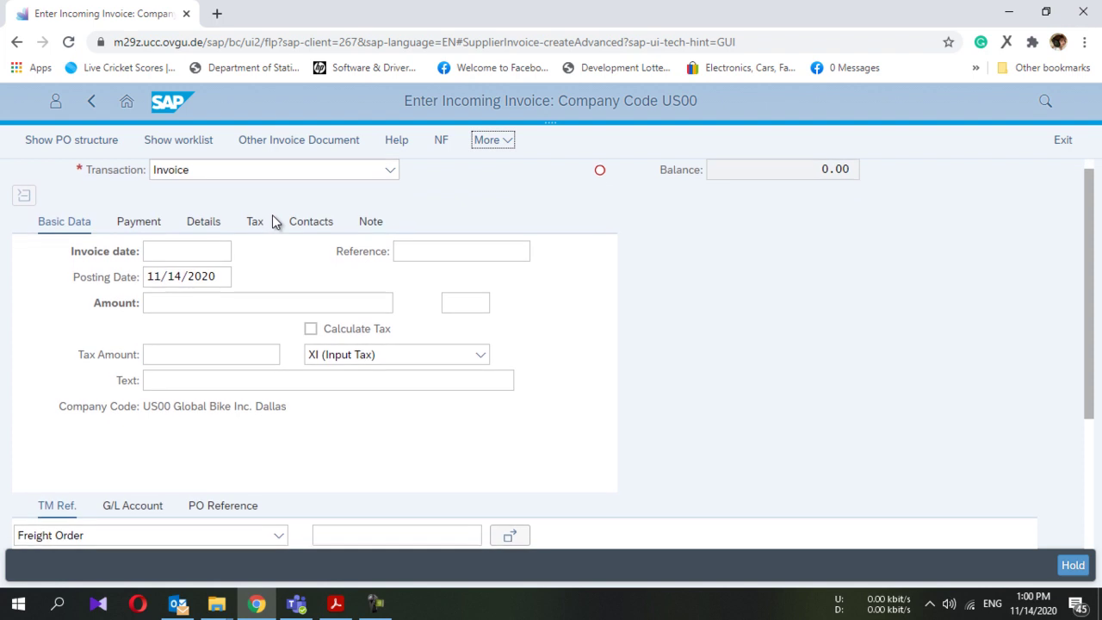
scroll(272, 221, "down", 2)
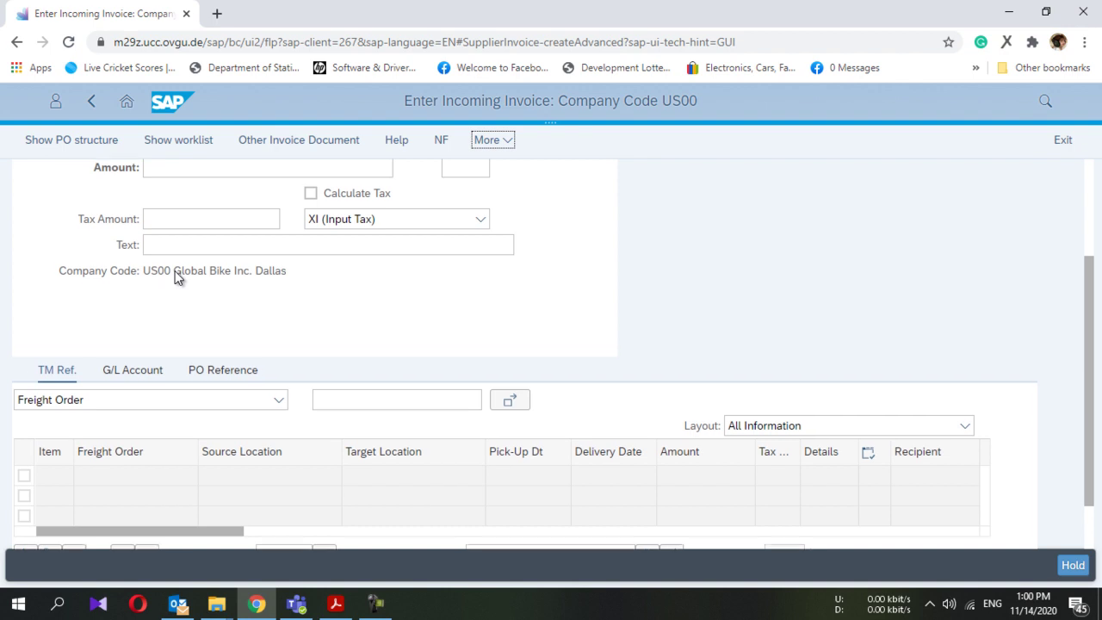
scroll(175, 276, "up", 1)
left_click(162, 205)
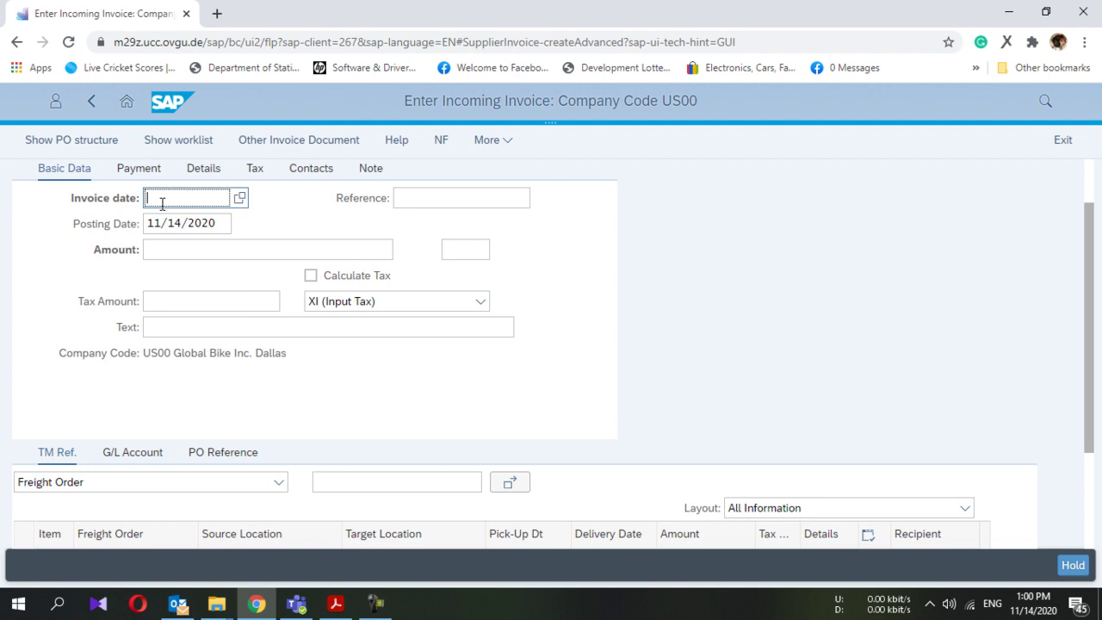
left_click(240, 198)
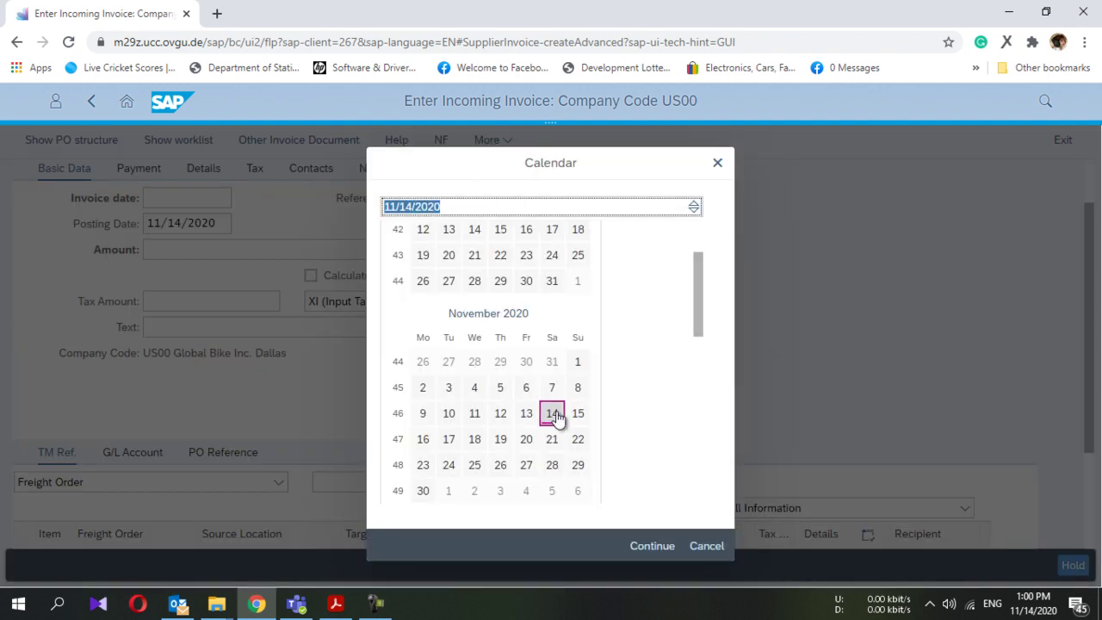
left_click(554, 414)
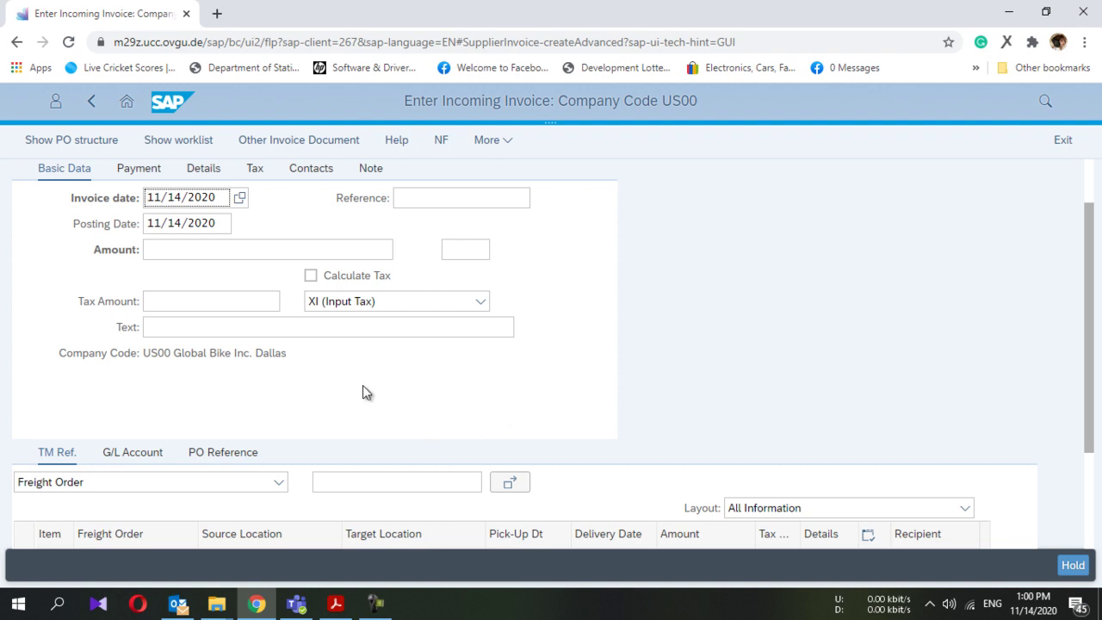
Enter an invoice amount of 3200 and the text INVOICE 00504-166 in the basic data
left_click(194, 247)
type("3200")
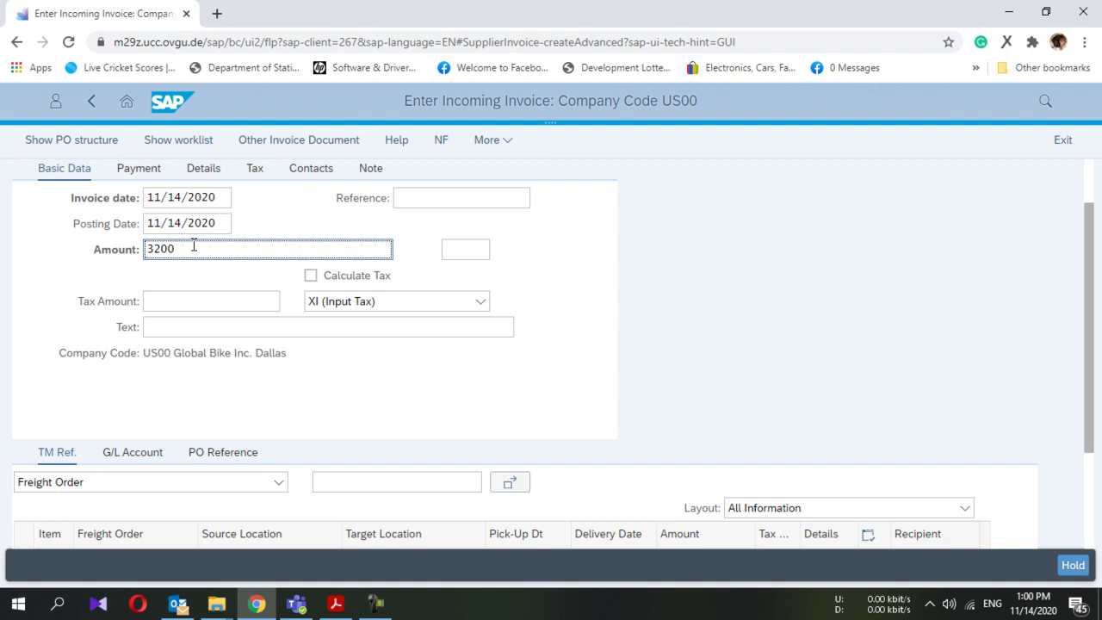
scroll(101, 279, "down", 1)
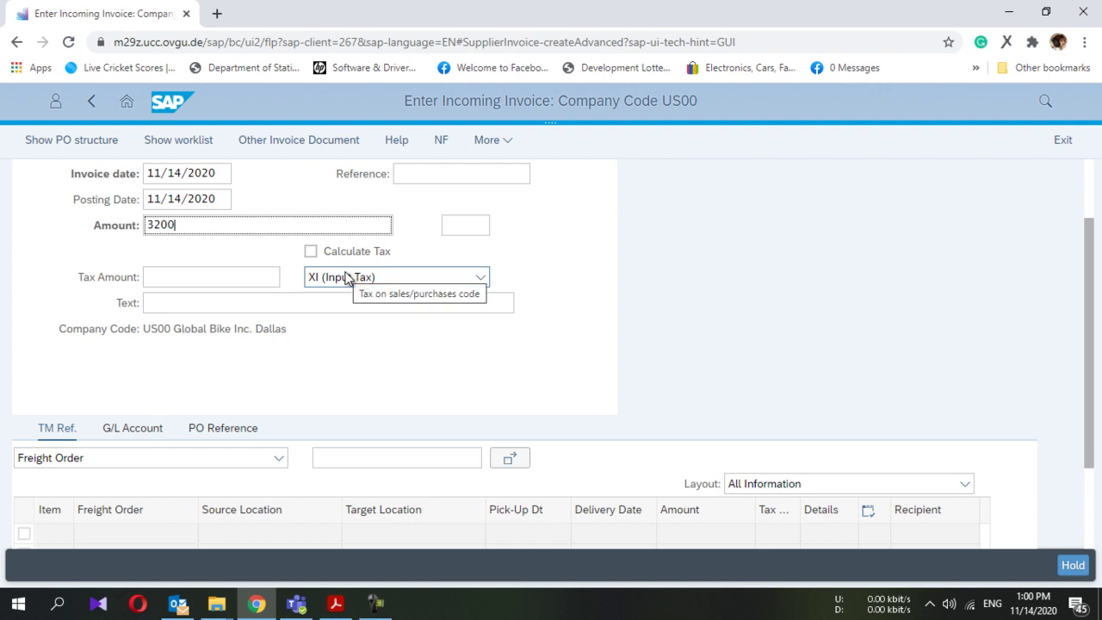
left_click(202, 303)
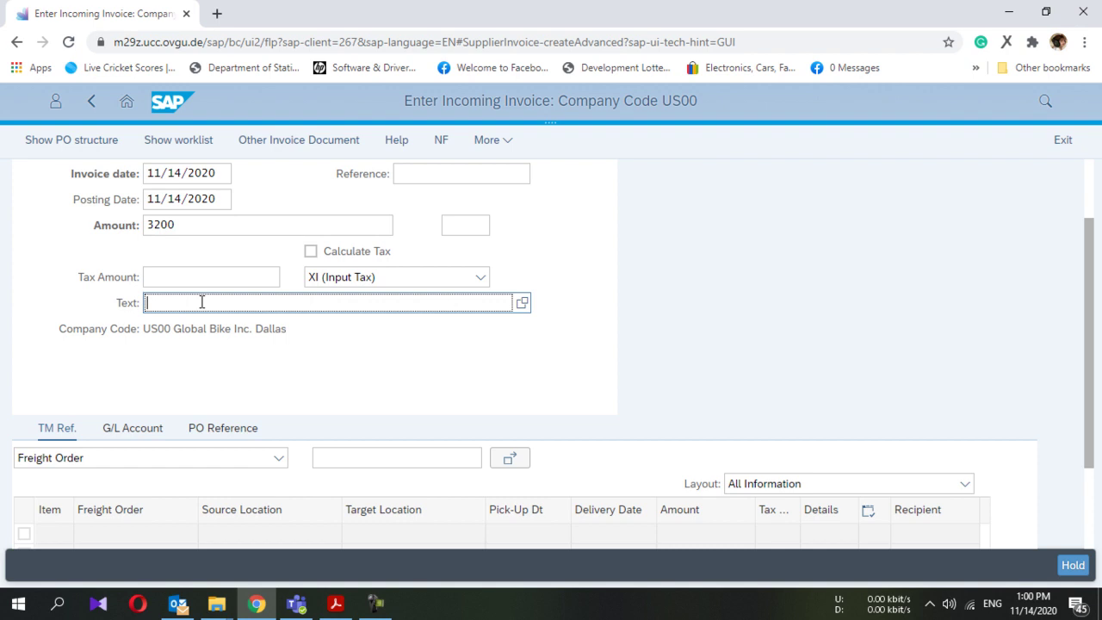
type("INVOICE 00504-166")
Reference the purchase order in the invoice by entering the purchase order number and item 10, loading the item line
scroll(201, 305, "down", 3)
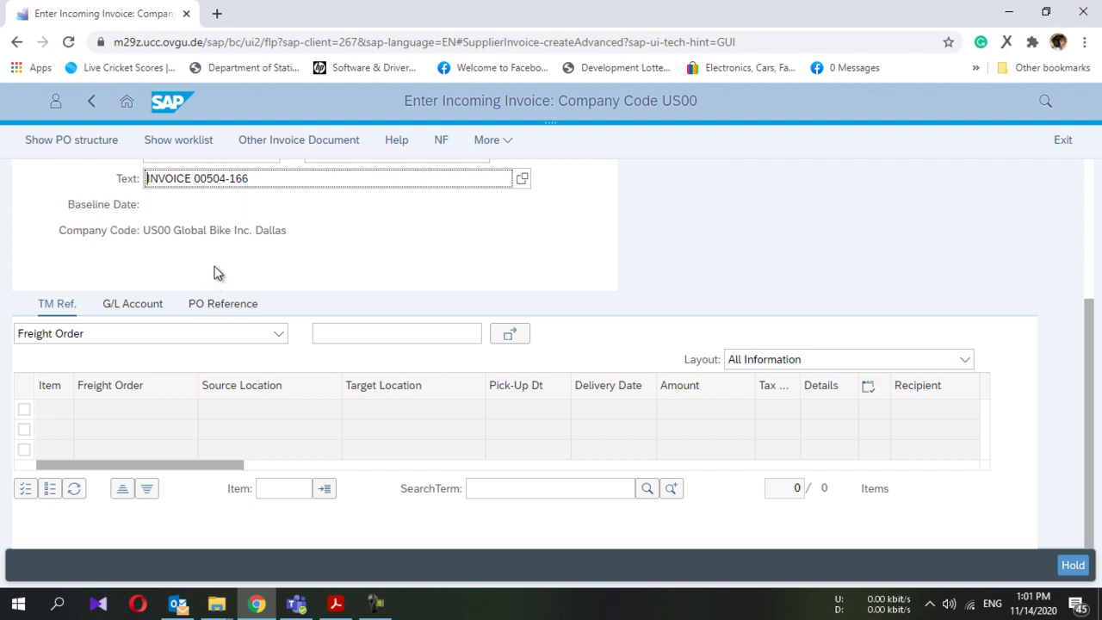
scroll(215, 272, "up", 1)
scroll(215, 272, "up", 1)
scroll(215, 272, "down", 1)
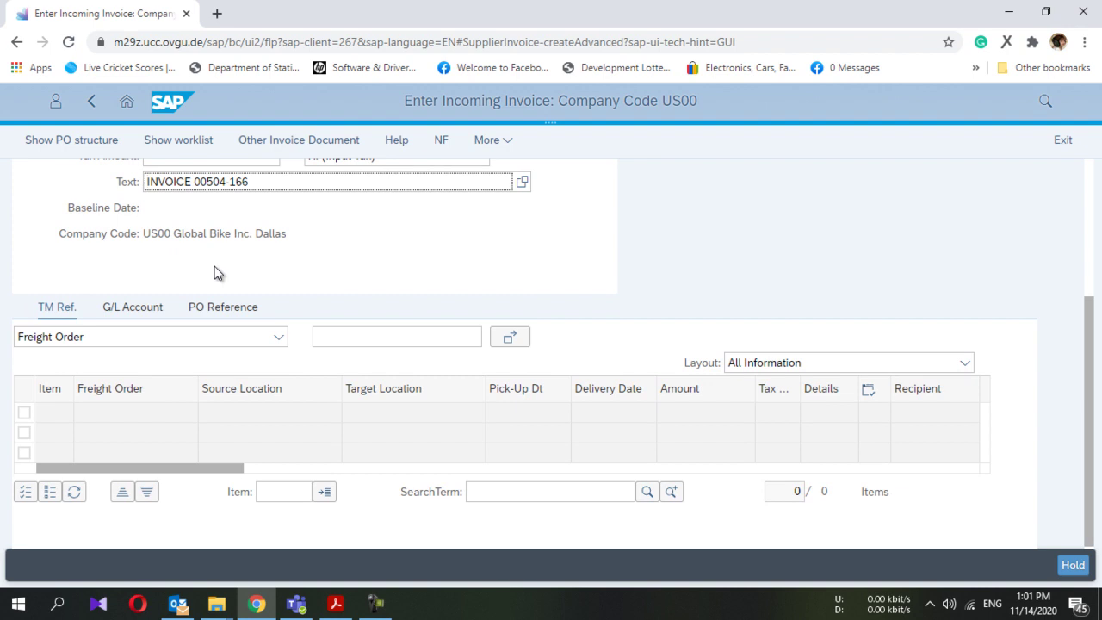
left_click(204, 311)
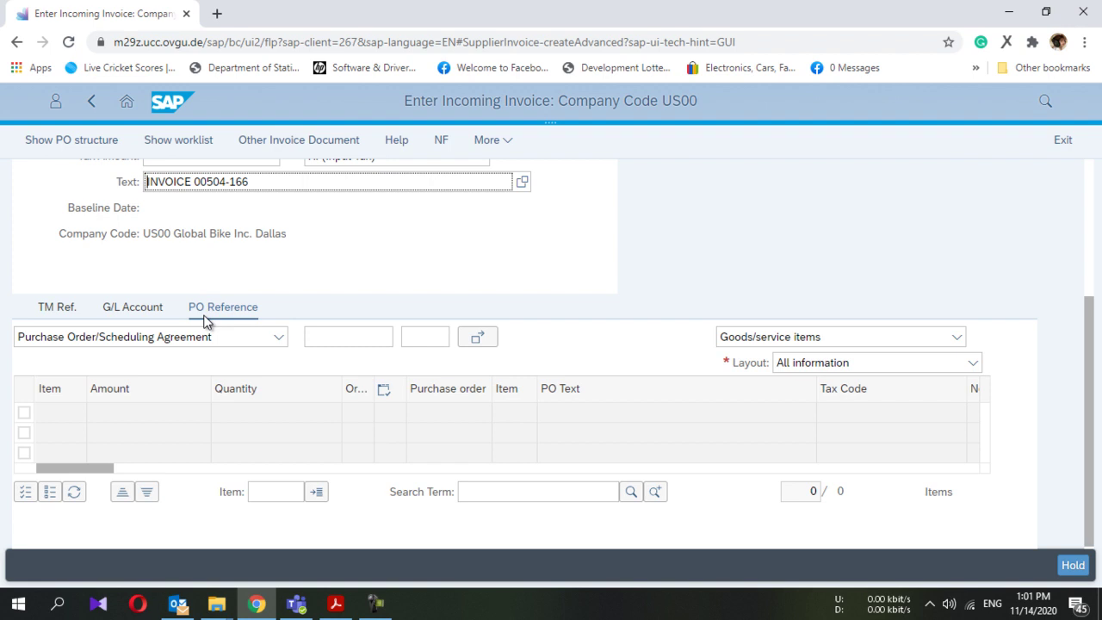
left_click(329, 340)
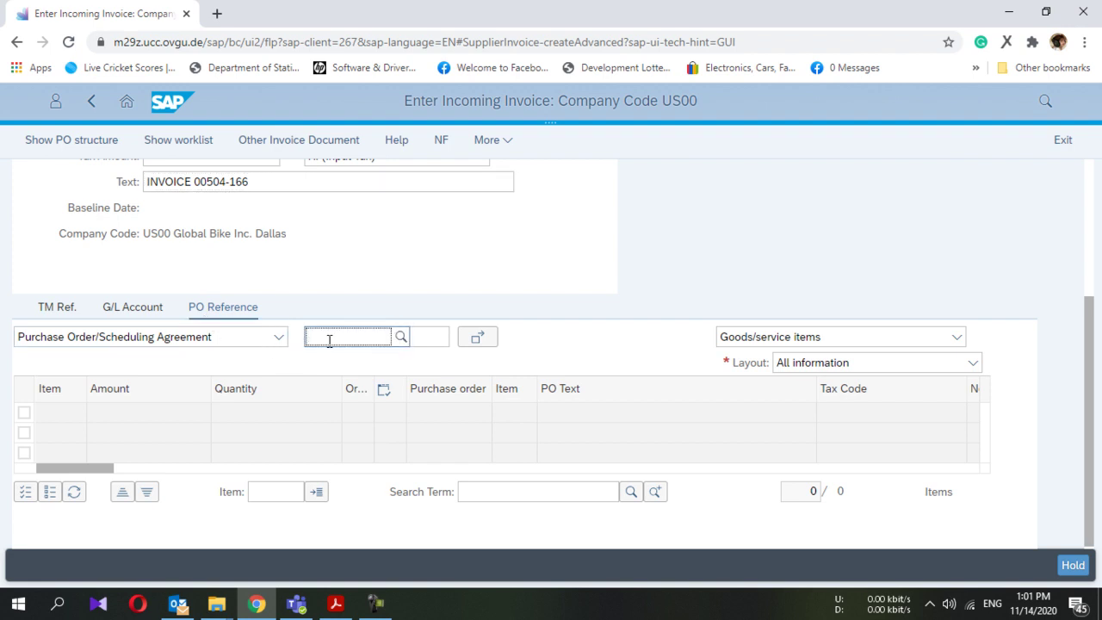
type("4500000053")
key("Tab")
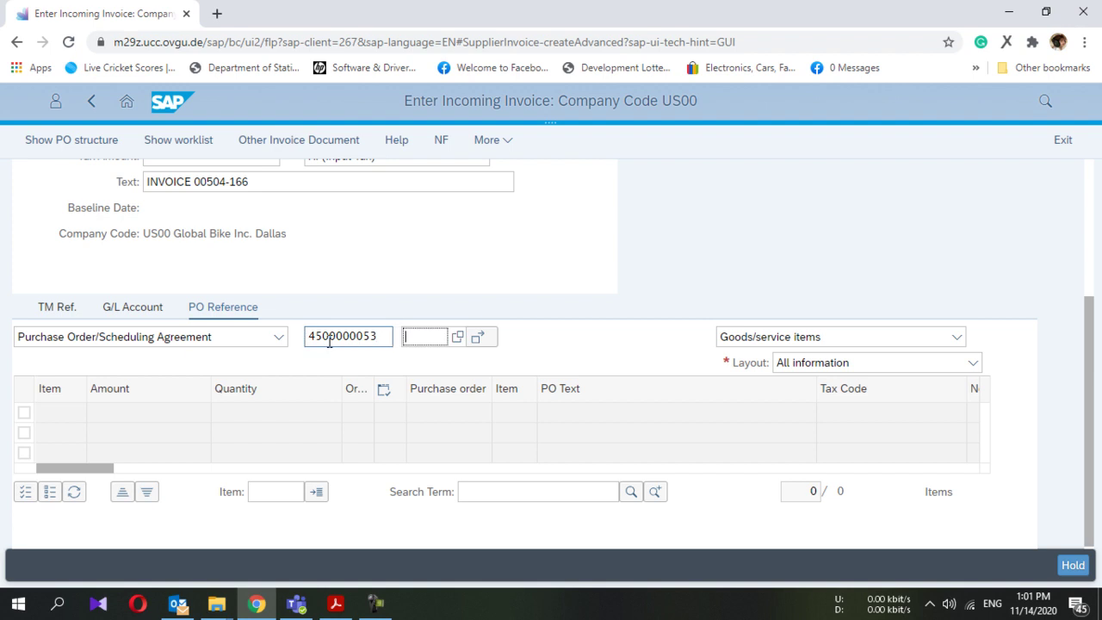
type("10")
key("Return")
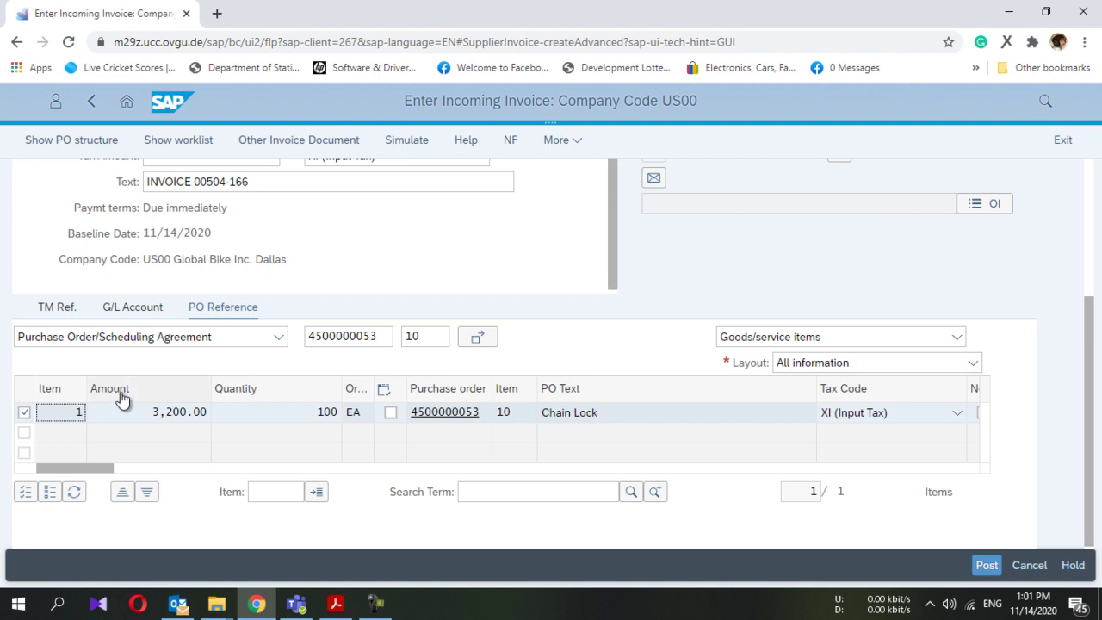
Check the invoice amounts against the purchase order item, simulate the invoice document and post it
scroll(165, 422, "up", 1)
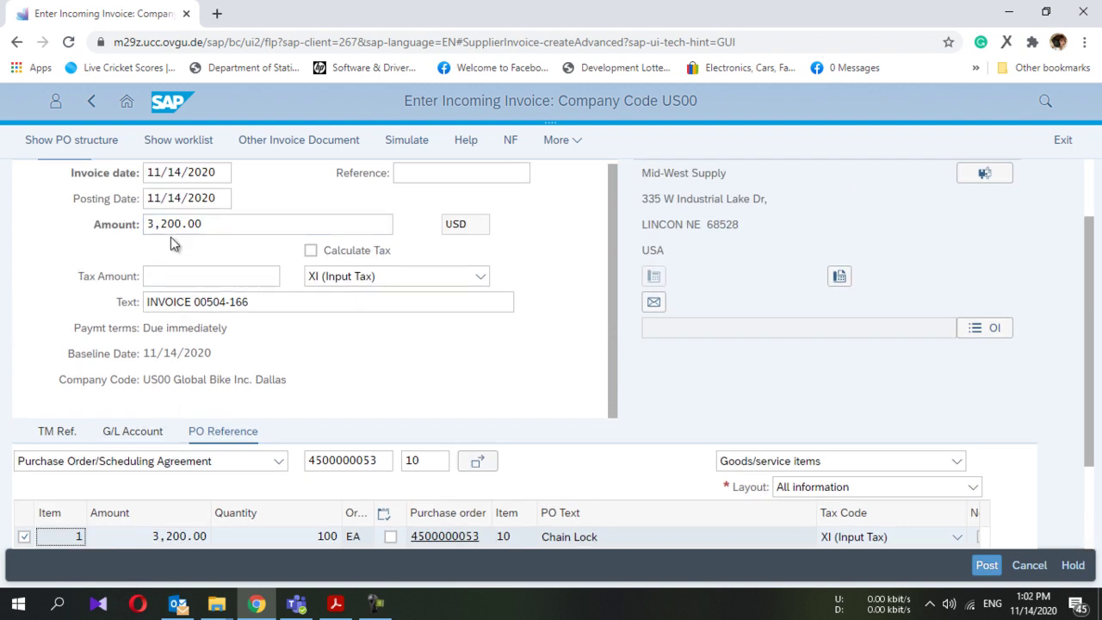
scroll(171, 239, "down", 1)
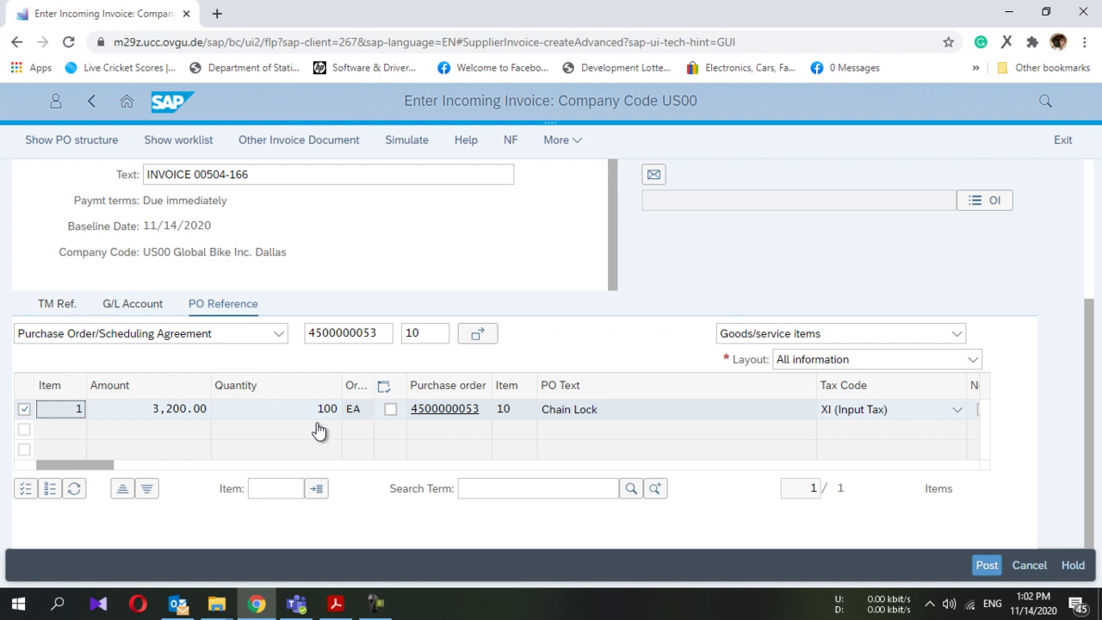
scroll(318, 431, "up", 3)
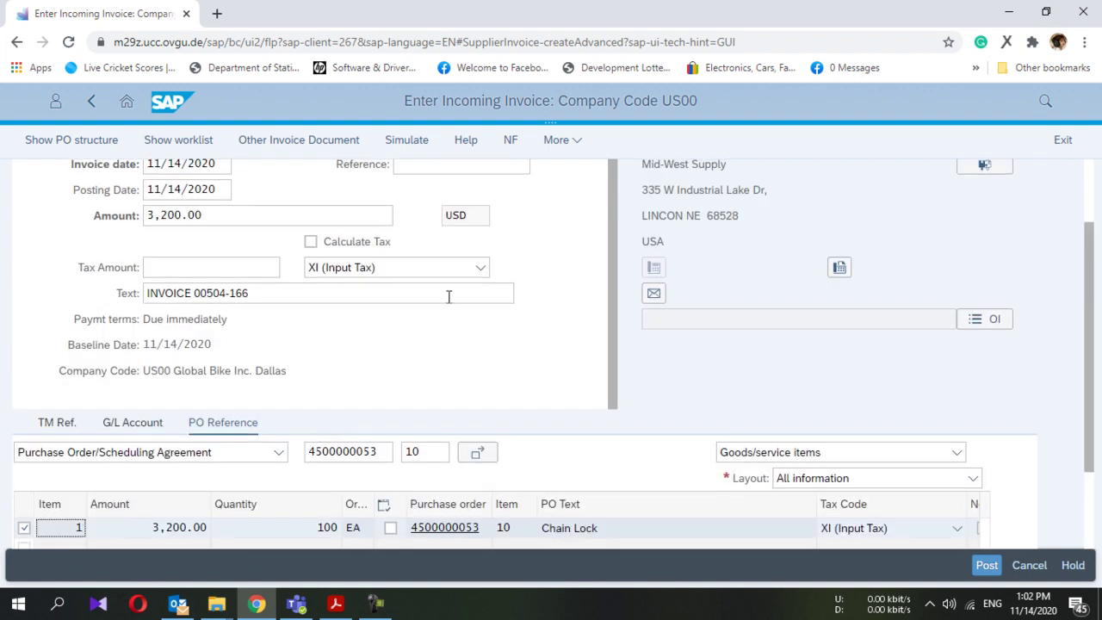
left_click(406, 142)
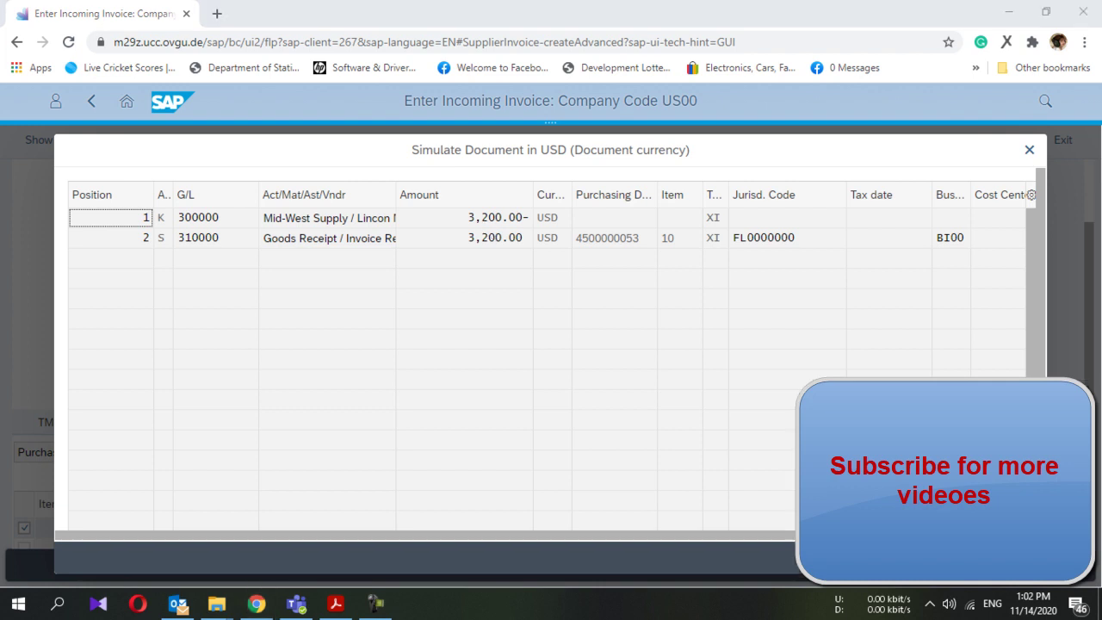
left_click(494, 300)
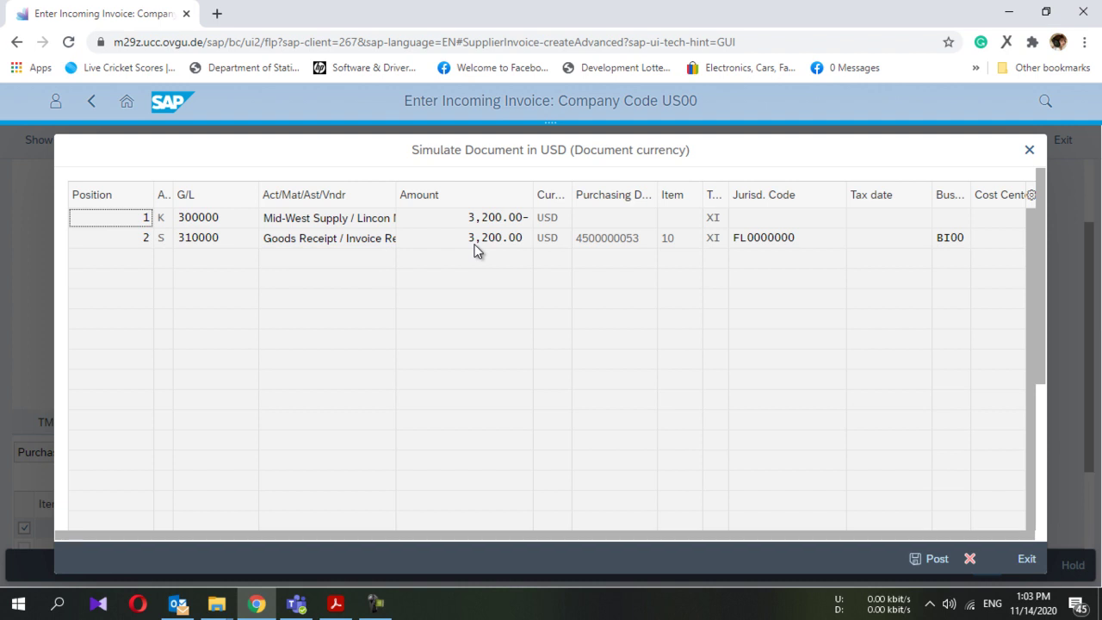
left_click(937, 571)
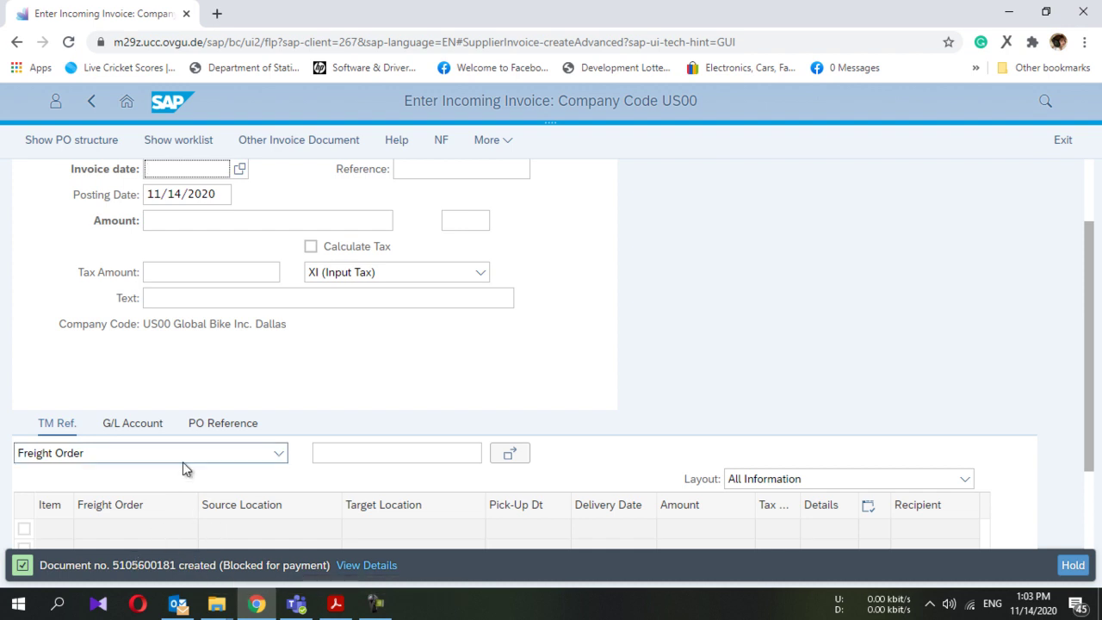
Leave the invoice entry for the home page, accepting the loss of unsaved data, and open My Purchasing Document Items
scroll(182, 465, "down", 3)
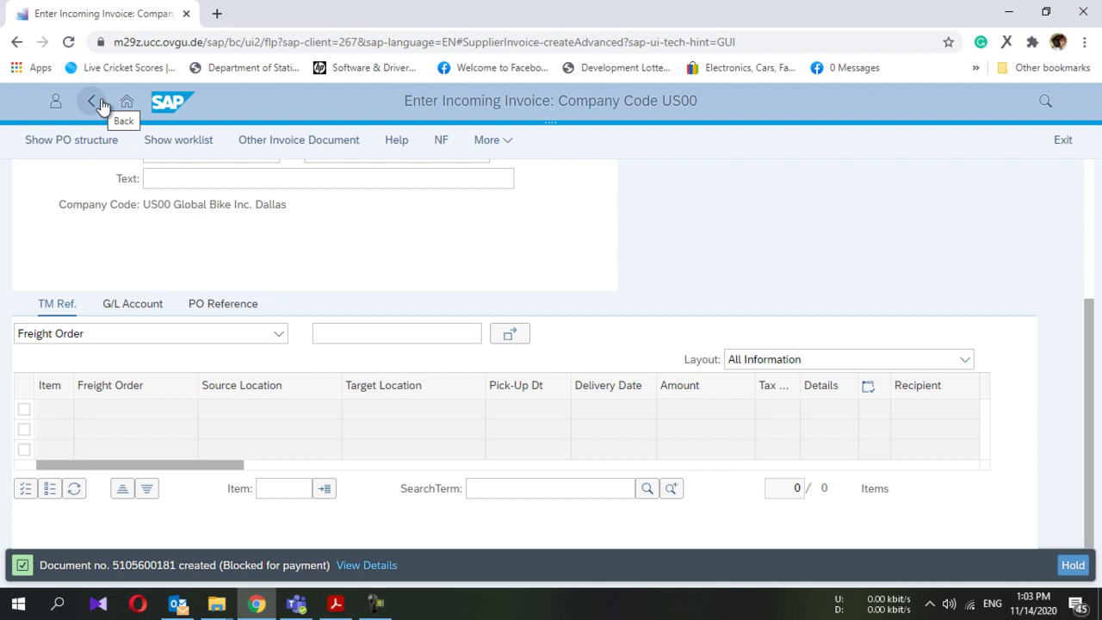
left_click(126, 109)
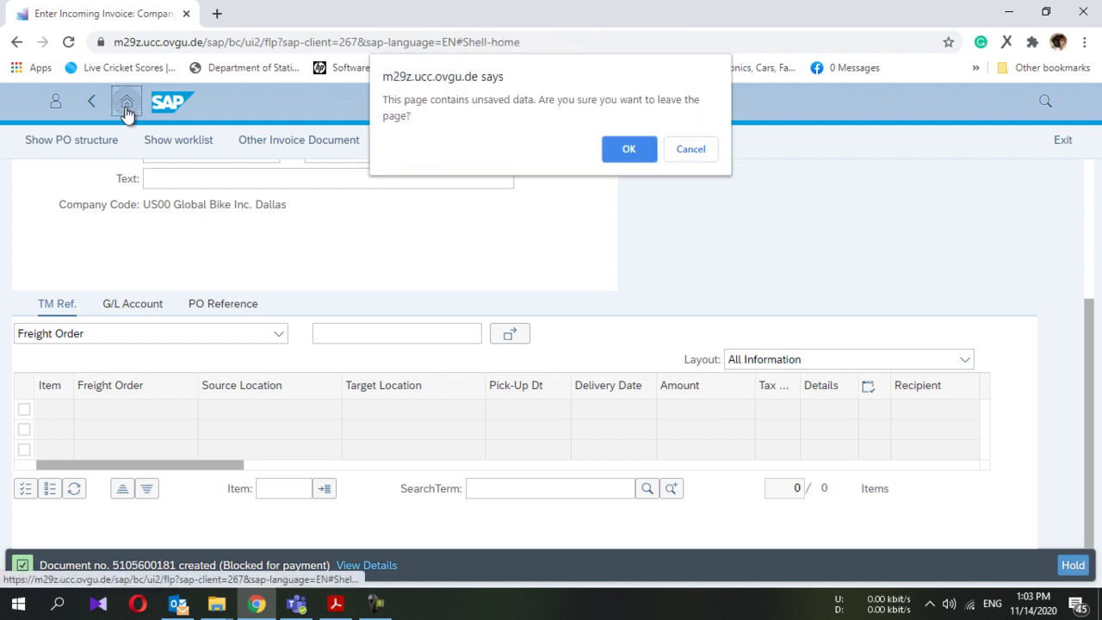
left_click(632, 150)
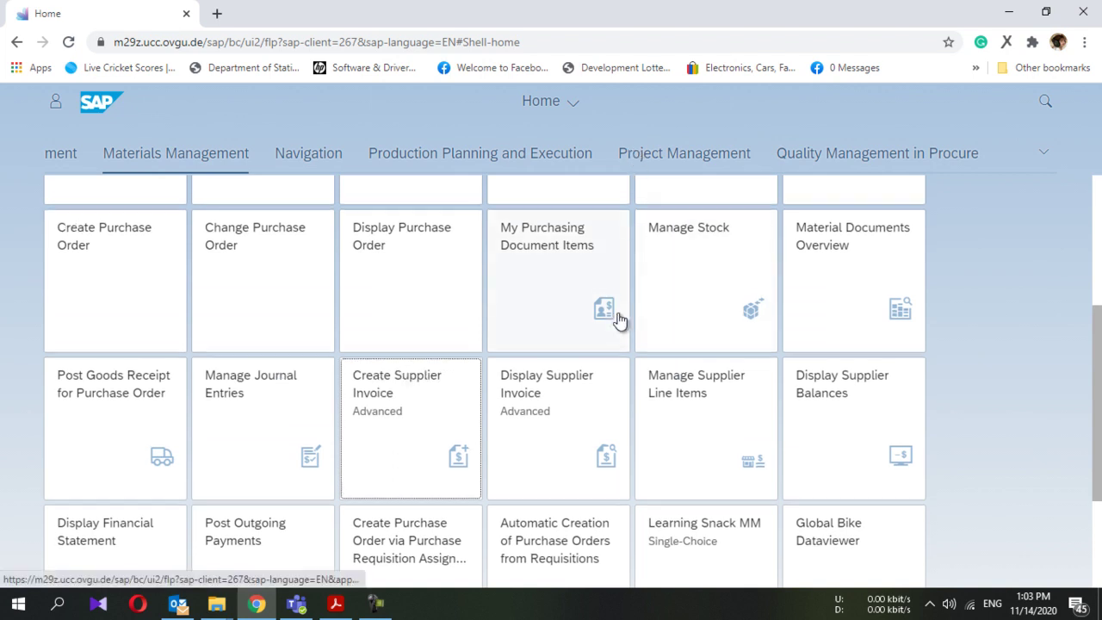
scroll(620, 320, "up", 1)
left_click(525, 302)
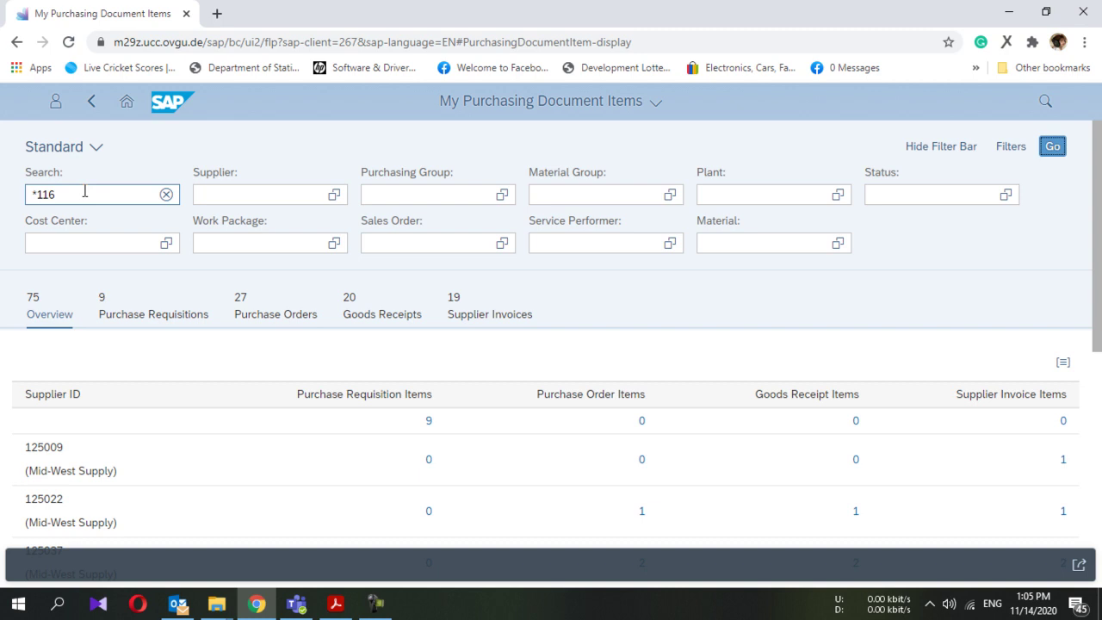
Look through the purchase orders for the invoice quantity, invoice value and status of the Chain Lock order items
left_click(269, 312)
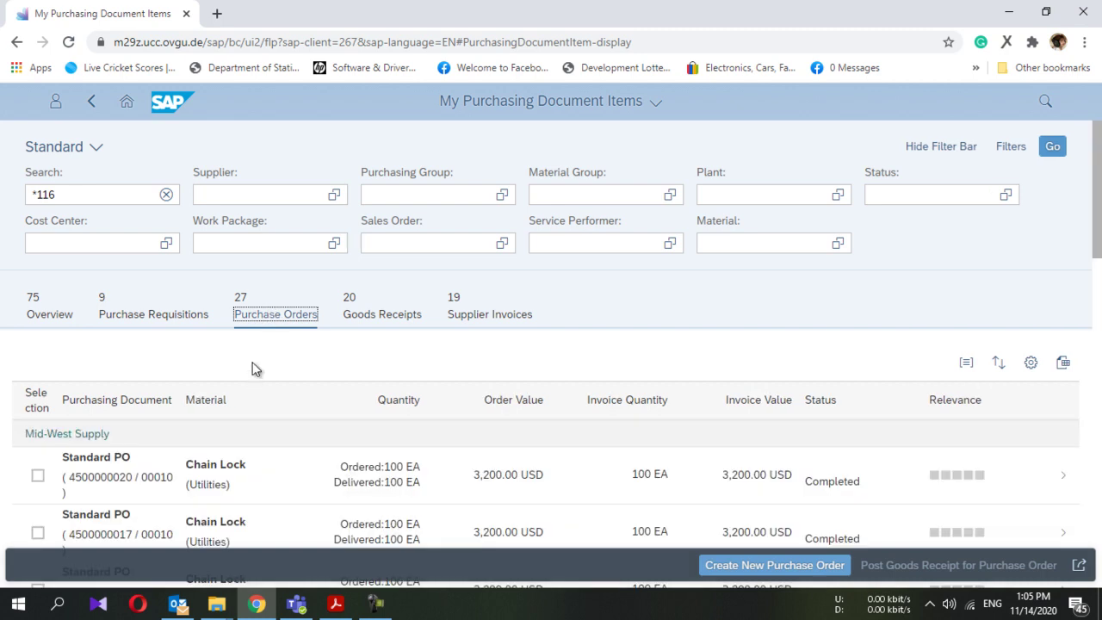
scroll(250, 380, "down", 1)
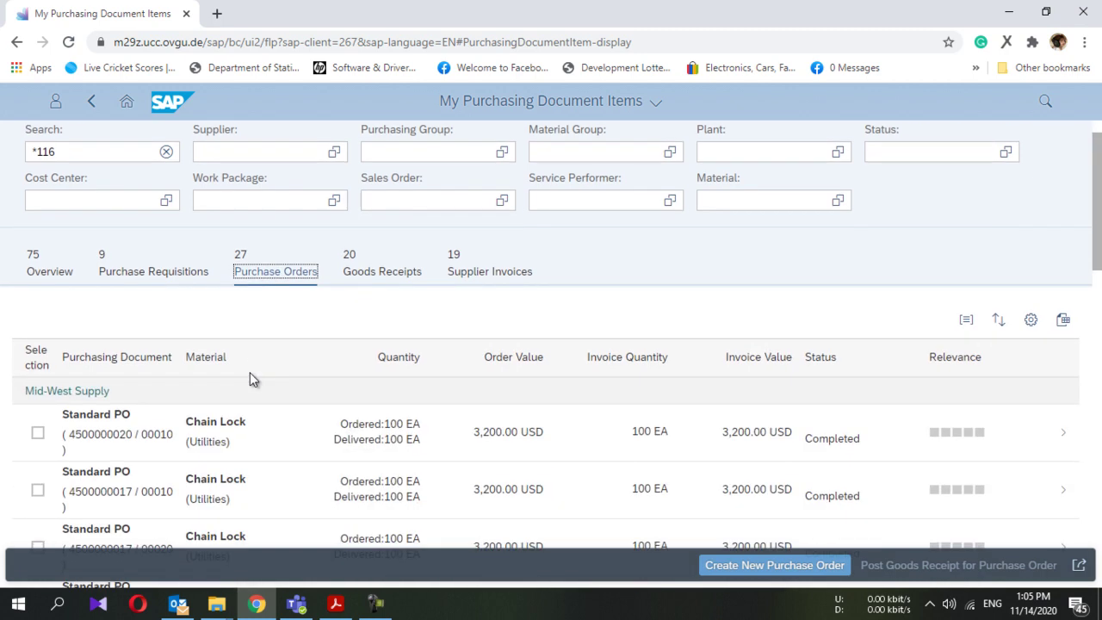
scroll(250, 380, "down", 1)
scroll(250, 380, "down", 1)
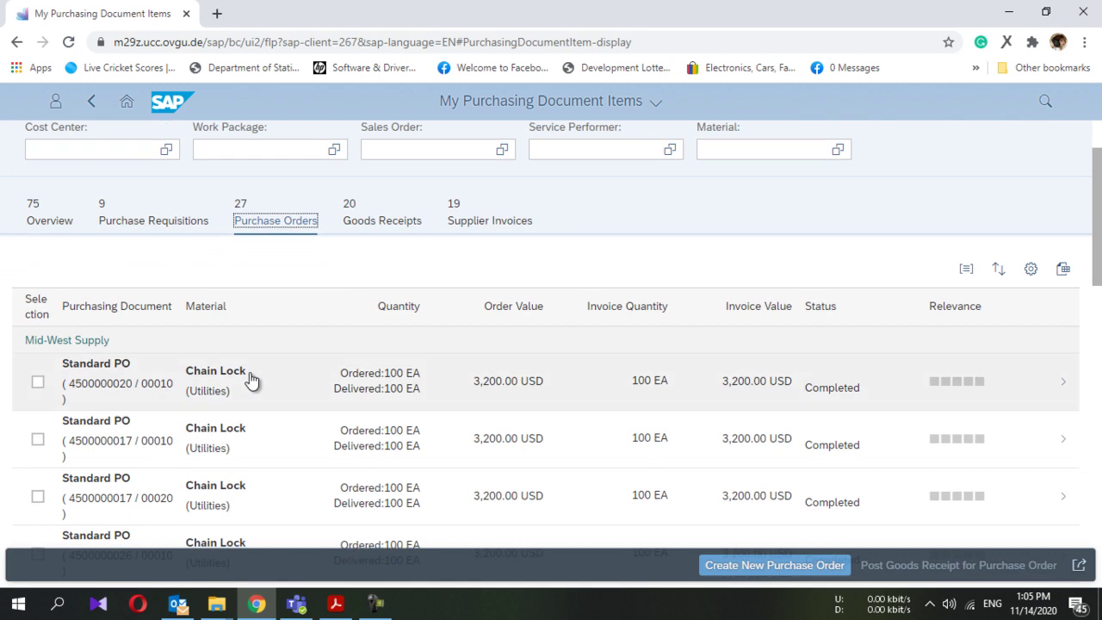
scroll(249, 379, "down", 3)
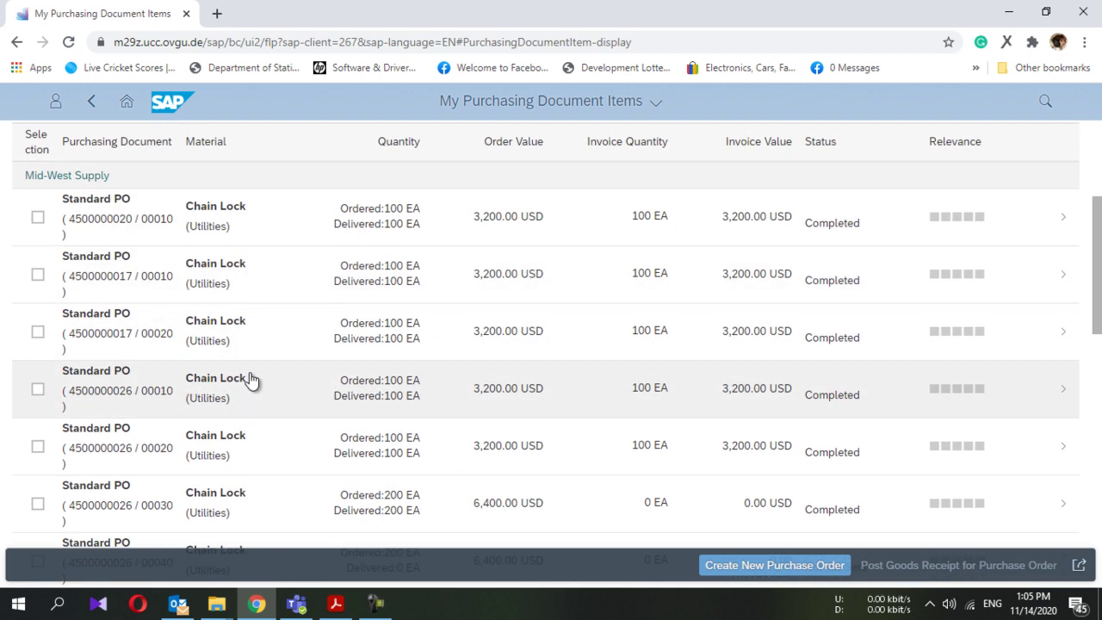
scroll(250, 380, "down", 10)
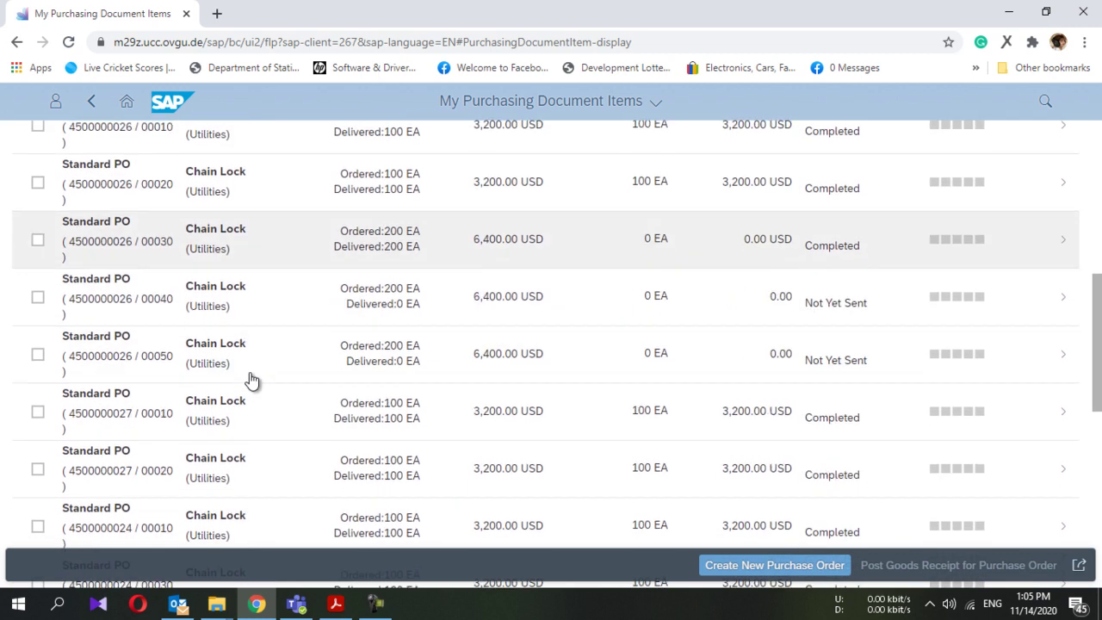
scroll(250, 379, "down", 7)
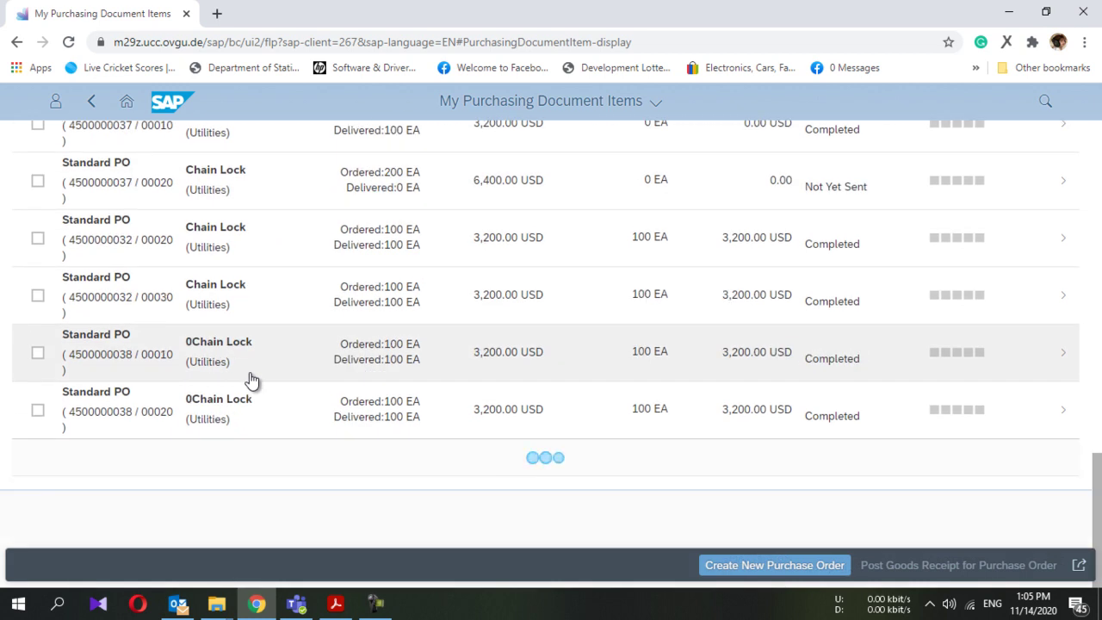
scroll(249, 379, "down", 5)
scroll(252, 379, "down", 2)
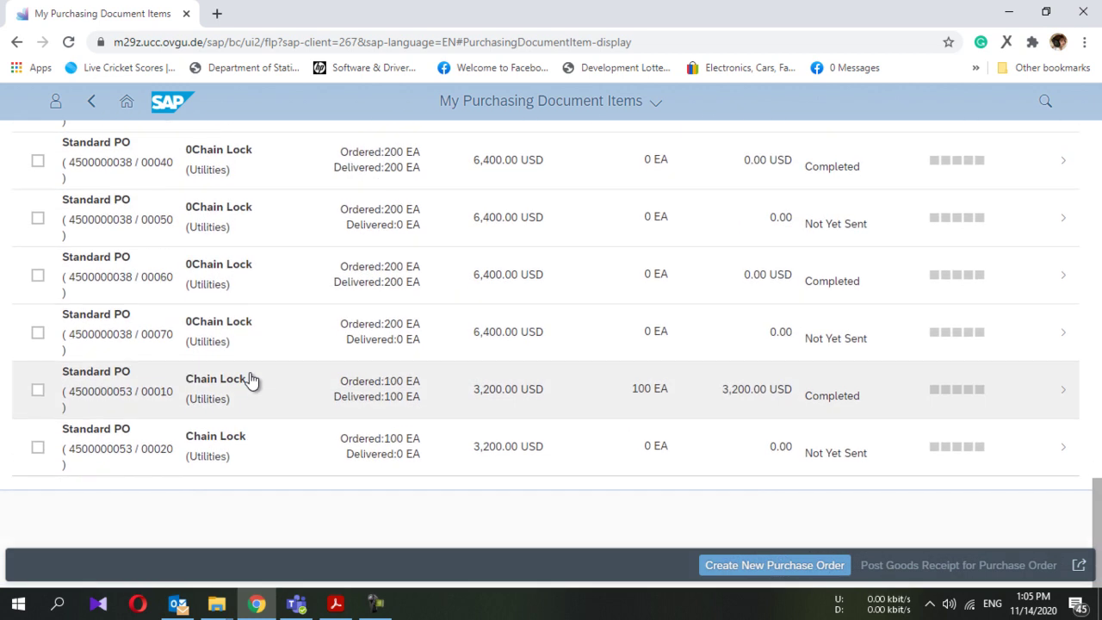
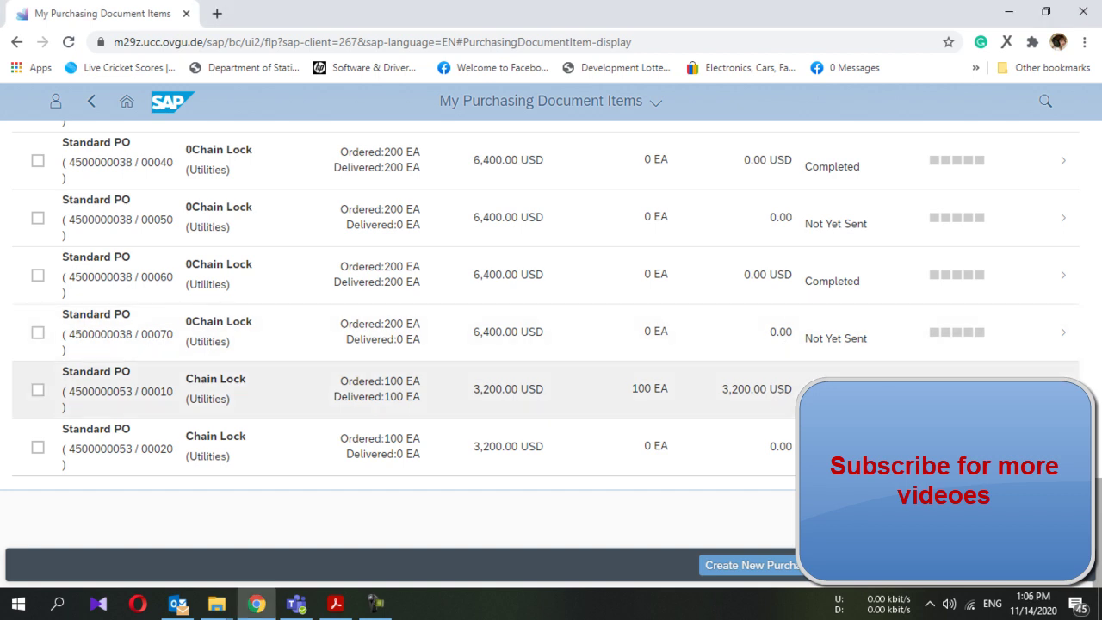
Open the purchase order of the fully delivered Chain Lock item 10 and expand its header and item overview to view the details
left_click(402, 398)
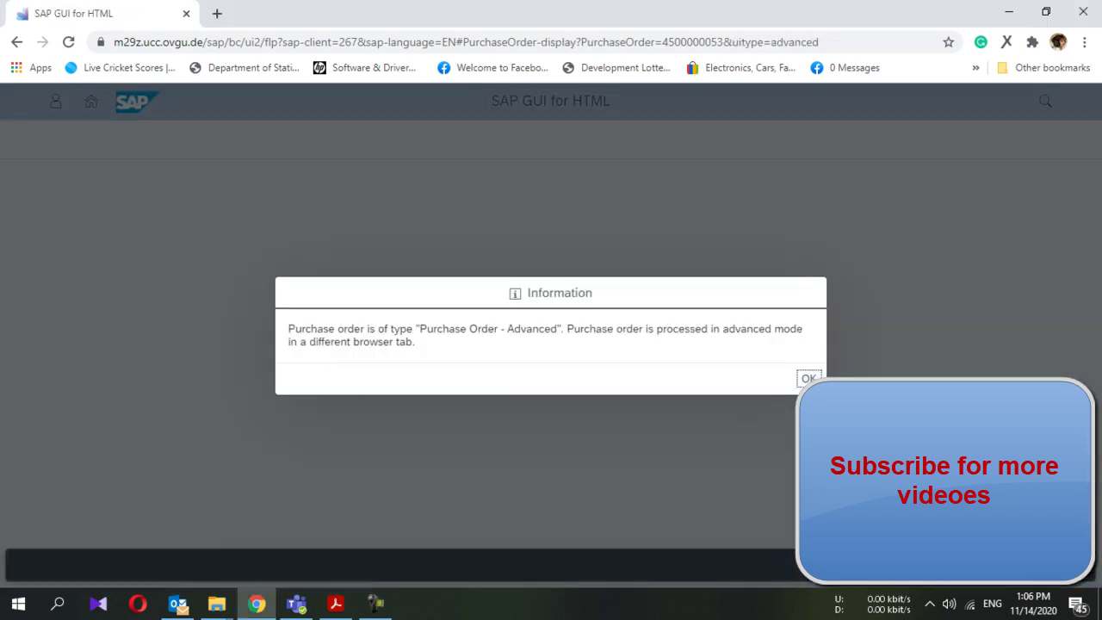
key("Return")
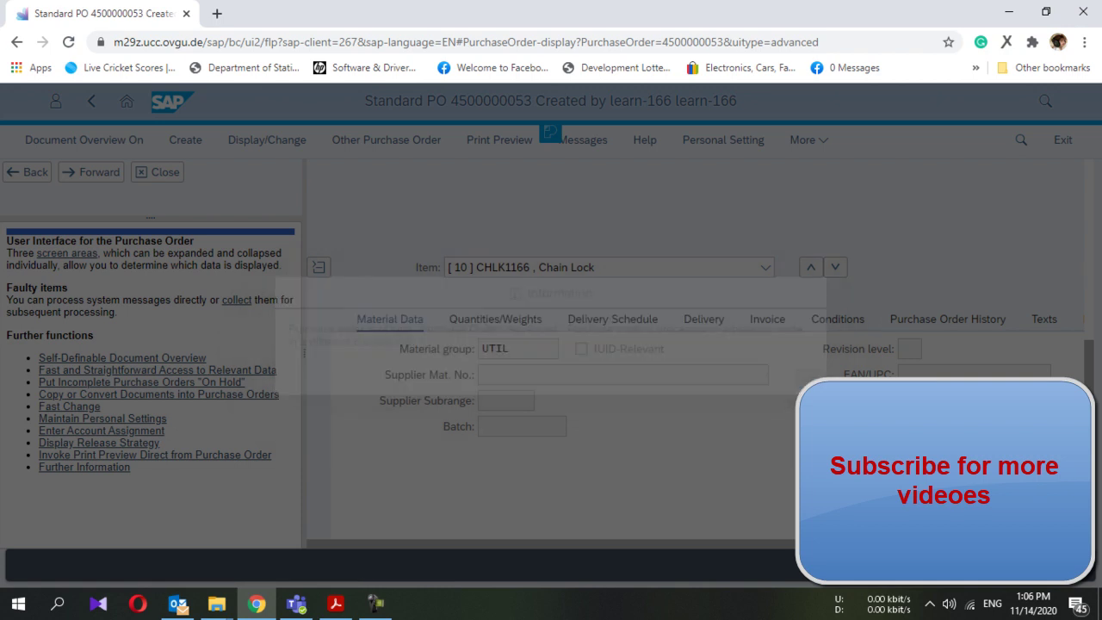
left_click_drag(302, 340, 135, 344)
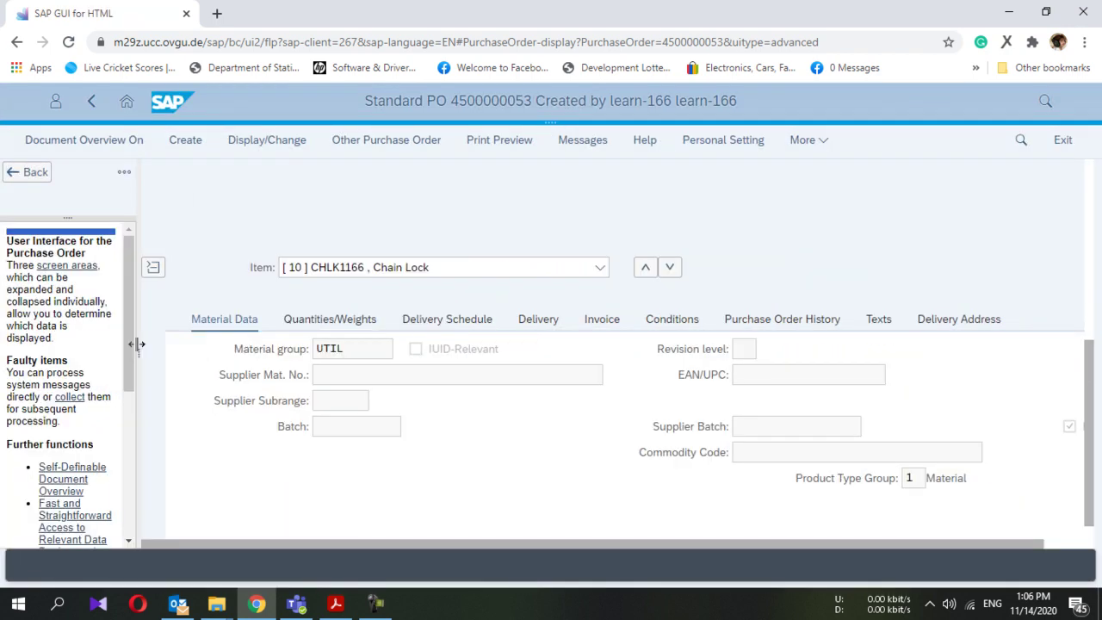
left_click(151, 200)
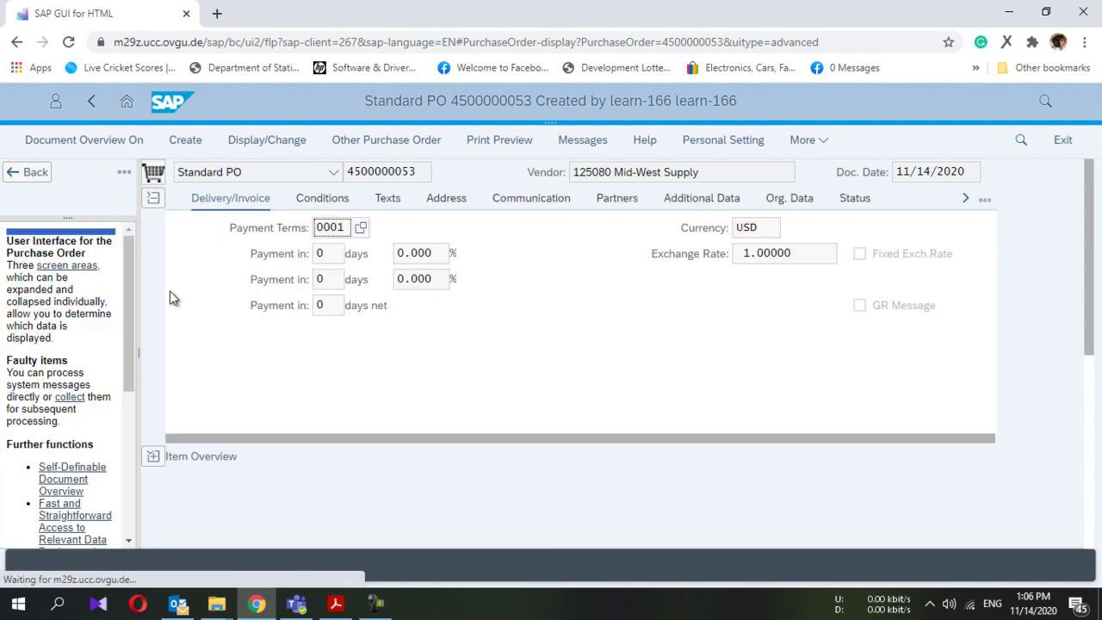
scroll(177, 337, "down", 2)
left_click(152, 318)
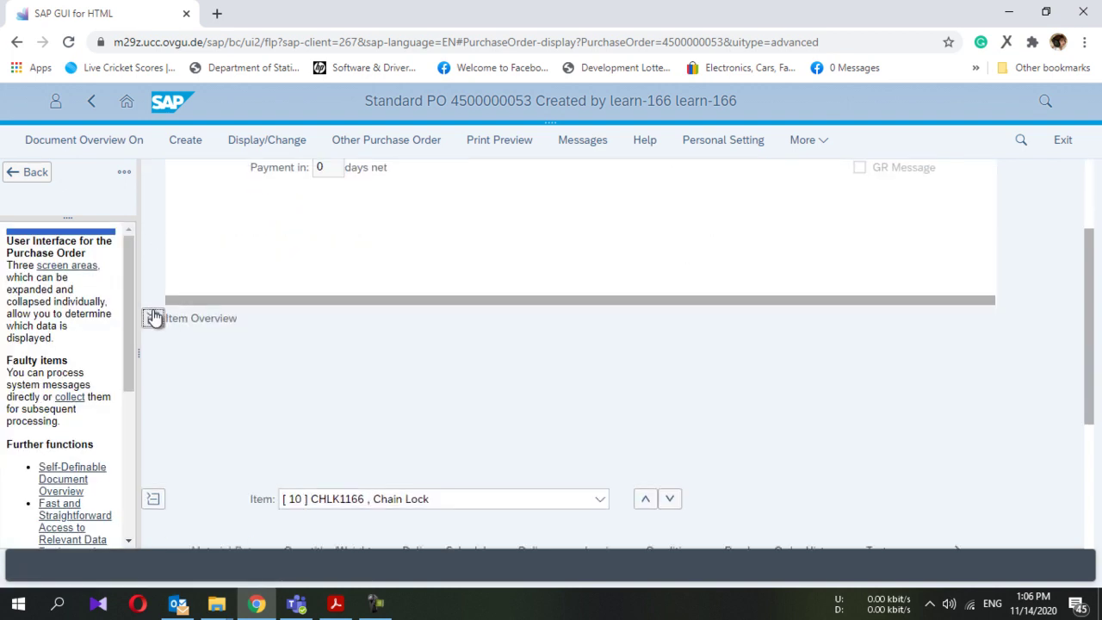
scroll(216, 381, "down", 5)
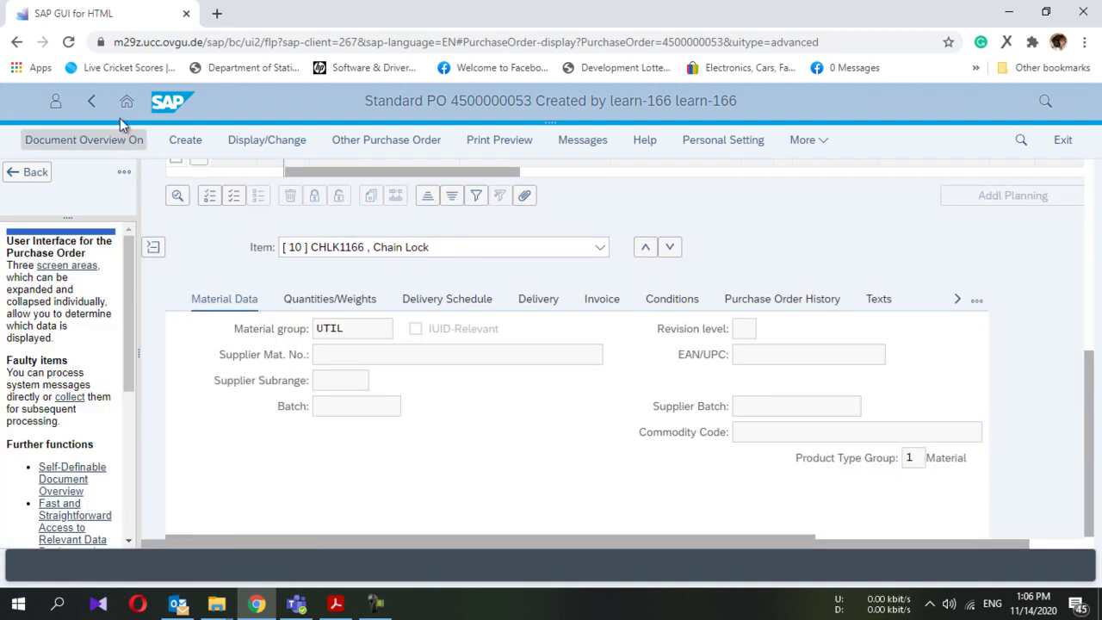
Leave the purchase order display for the home page and reopen My Purchasing Document Items
left_click(95, 106)
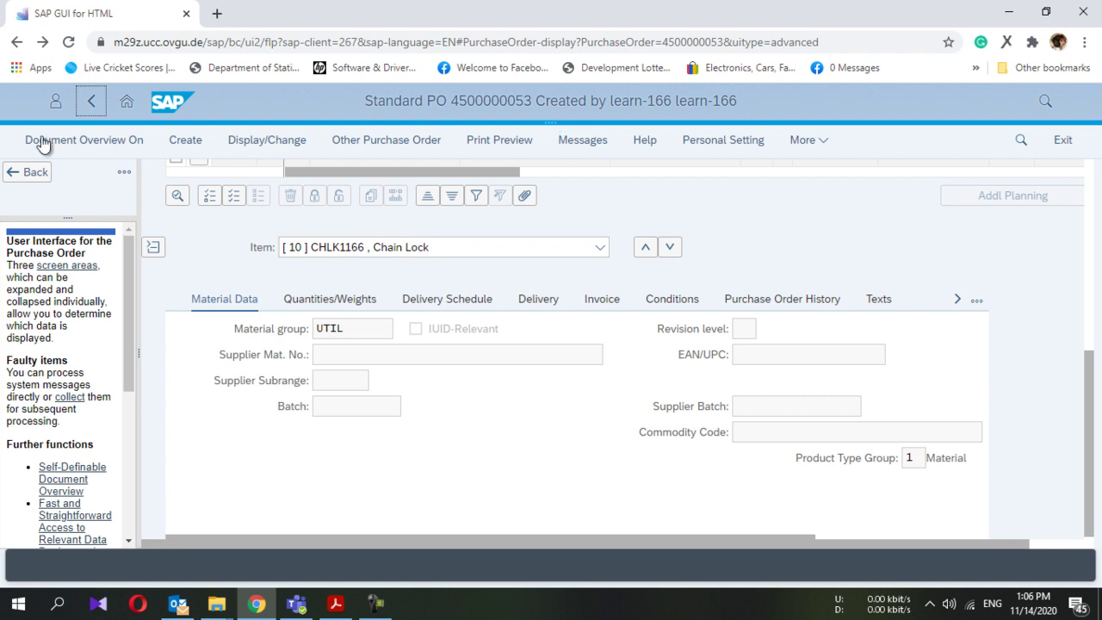
left_click(89, 101)
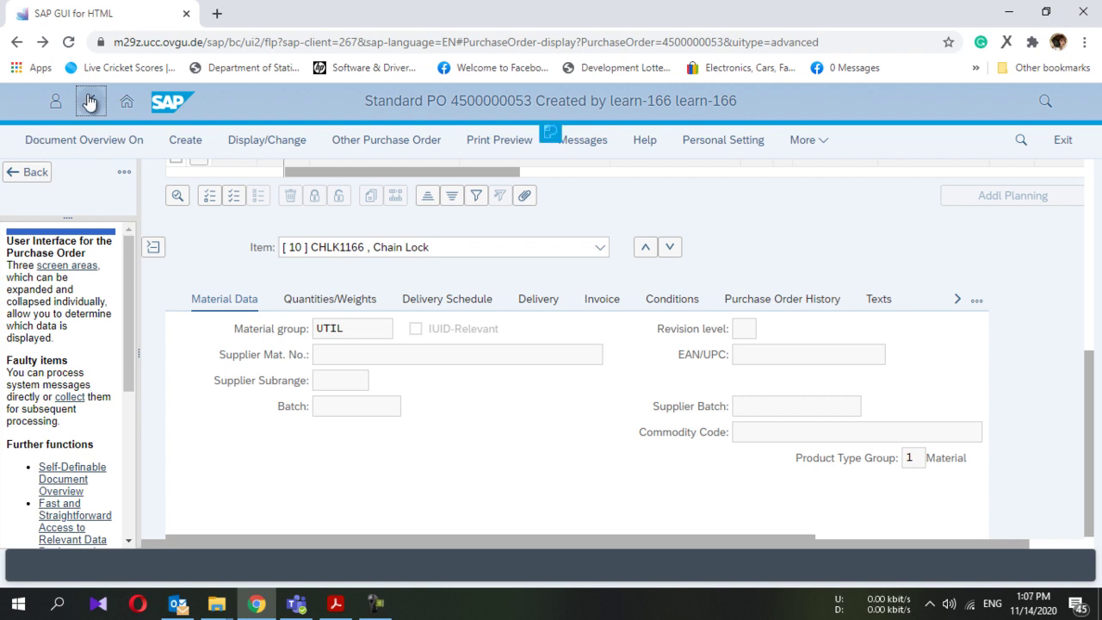
left_click(27, 174)
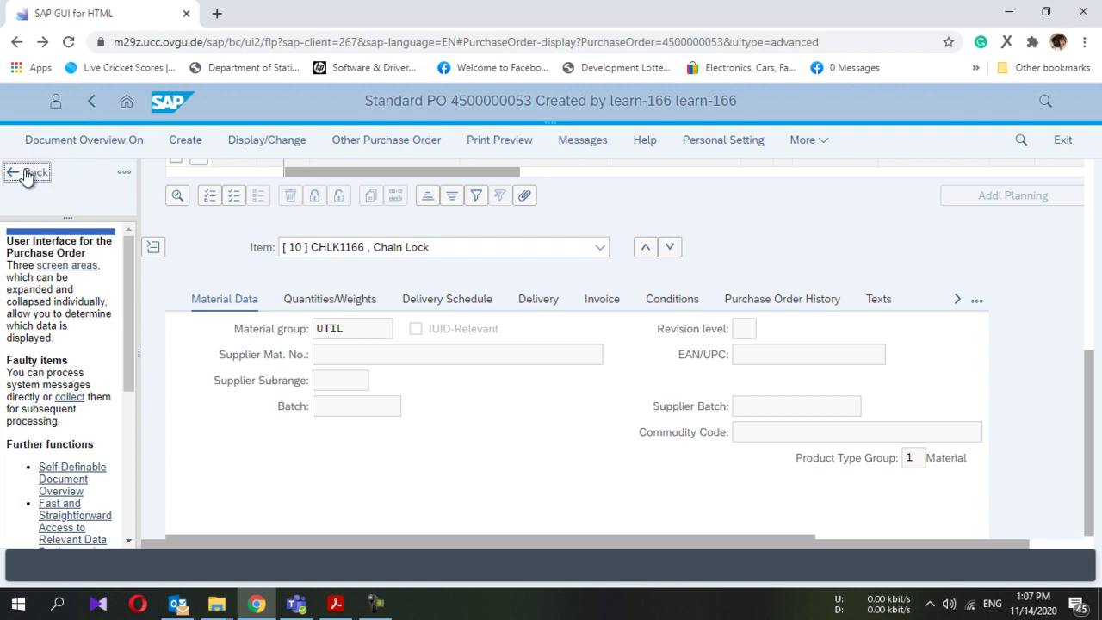
left_click(103, 108)
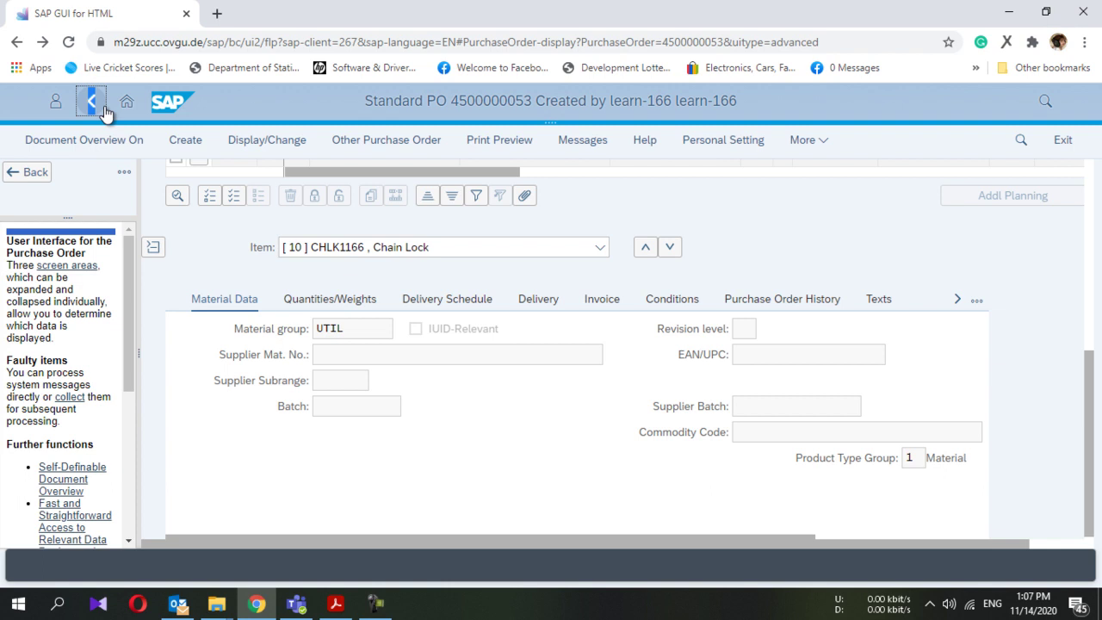
left_click(102, 107)
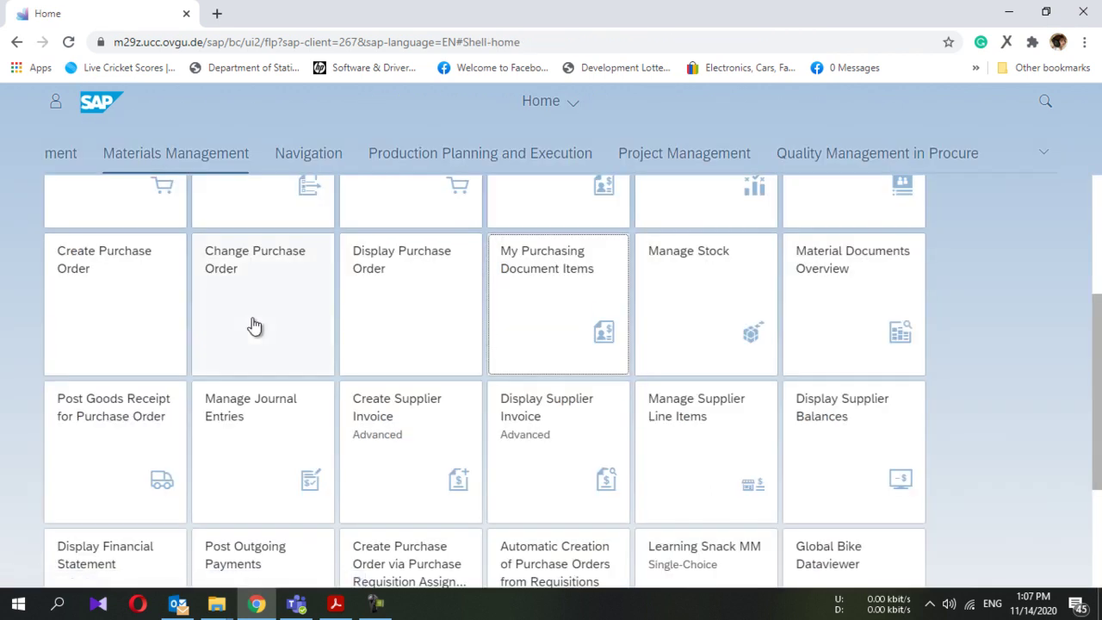
left_click(511, 300)
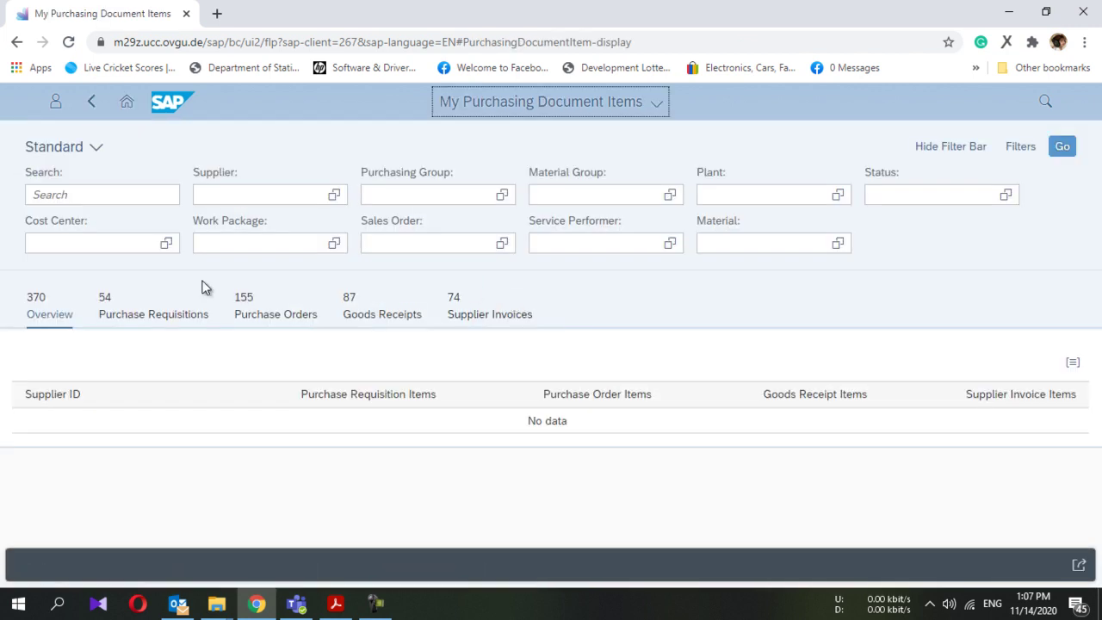
Search the purchasing document items for *166, refresh the results and review the overview by supplier
left_click(90, 198)
type("*166")
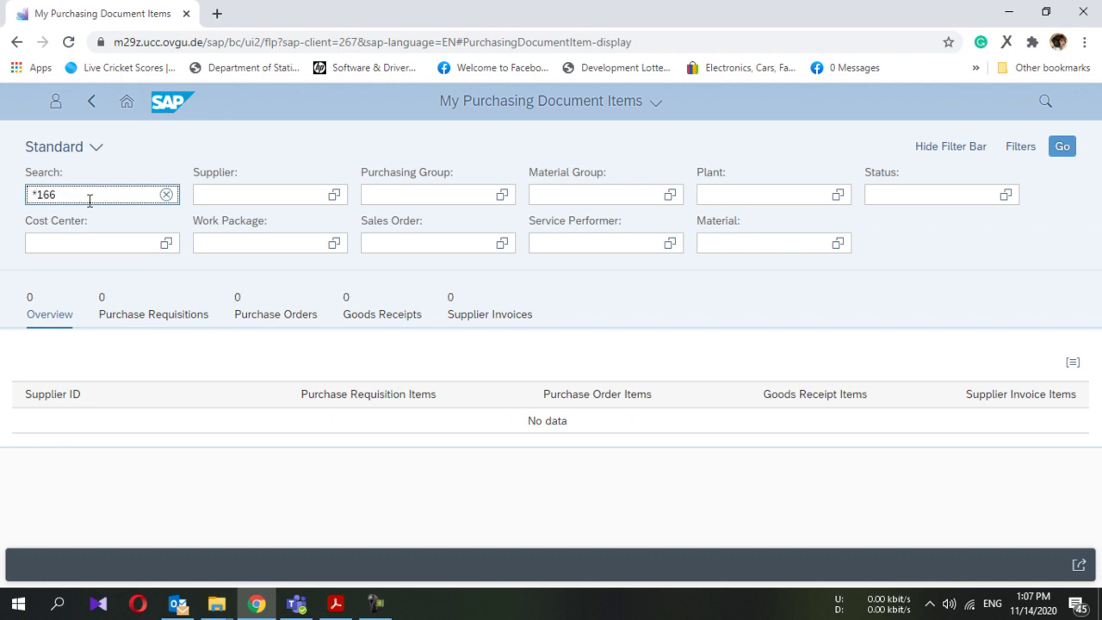
key("Return")
scroll(527, 285, "down", 1)
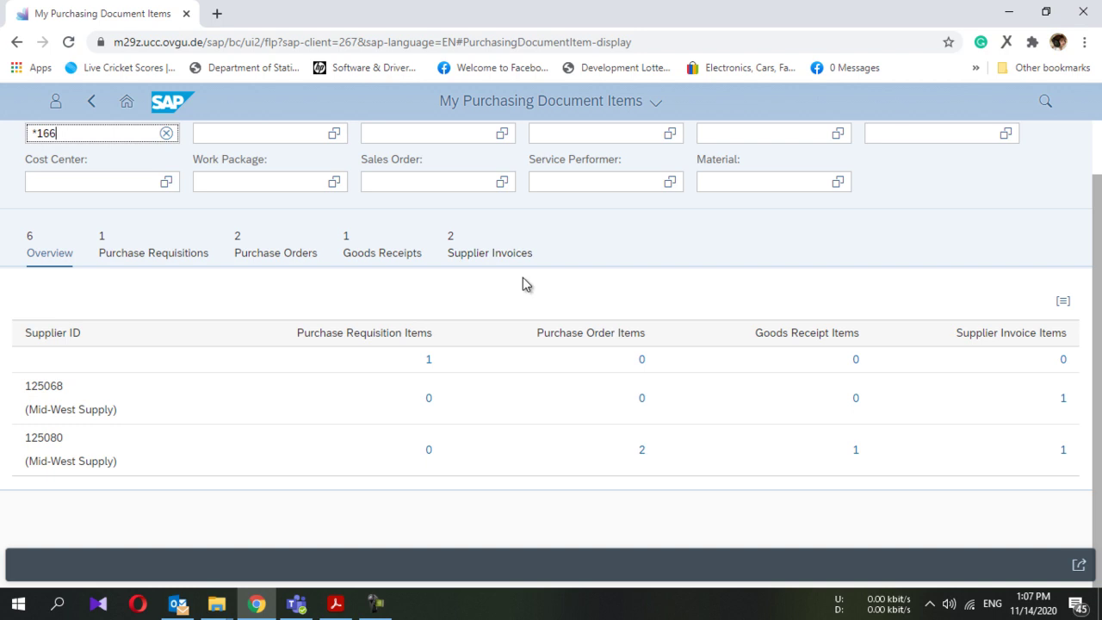
scroll(526, 285, "up", 1)
scroll(526, 285, "down", 1)
scroll(785, 239, "up", 1)
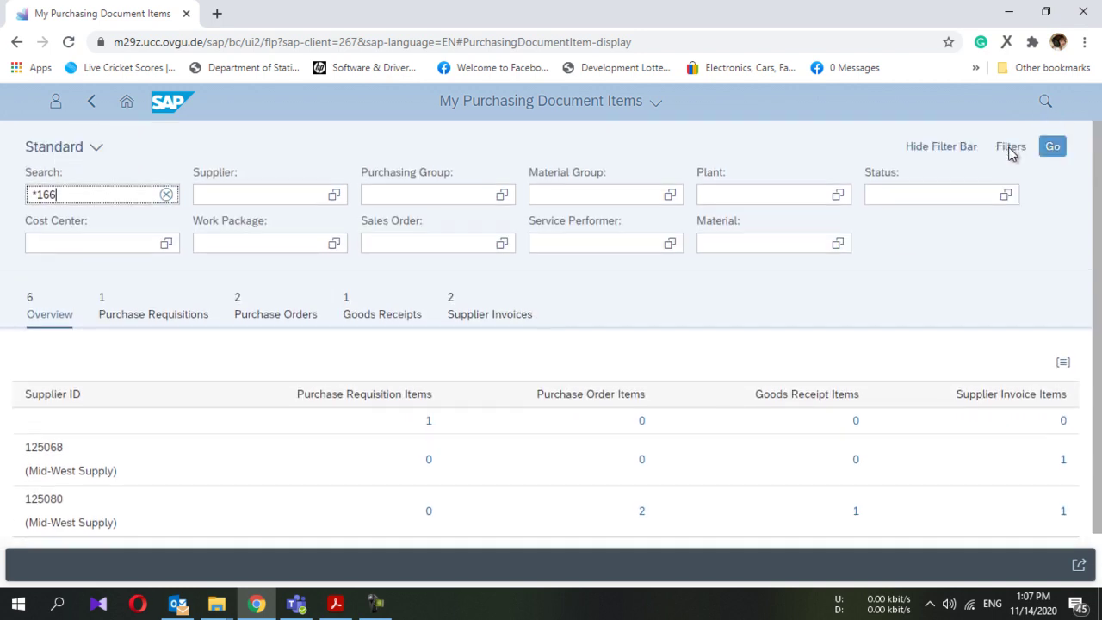
left_click(1042, 155)
left_click(1046, 155)
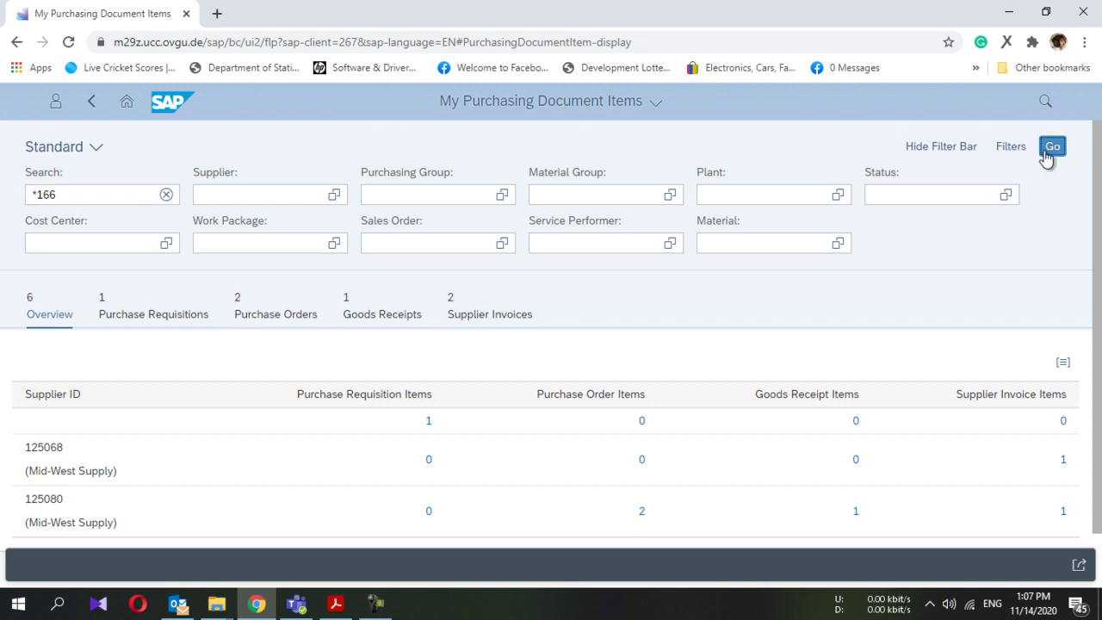
left_click(1046, 155)
left_click(1046, 155)
left_click(1046, 155)
scroll(462, 322, "down", 1)
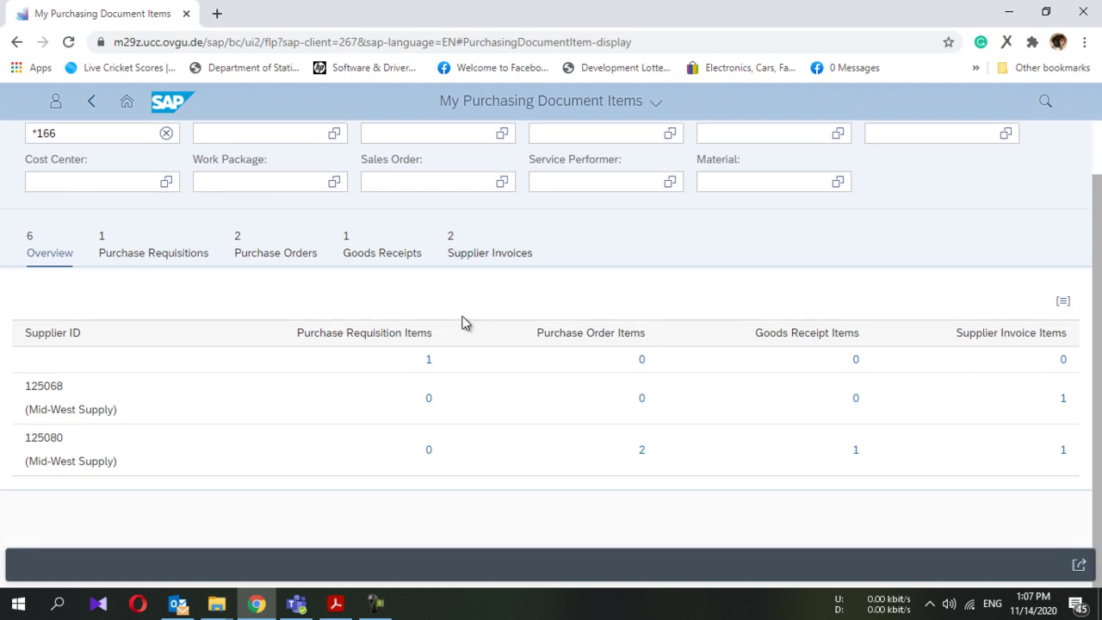
Examine the Chain Lock entries under purchase orders, goods receipts and supplier invoices for quantities, values and status
left_click(237, 254)
scroll(186, 344, "down", 1)
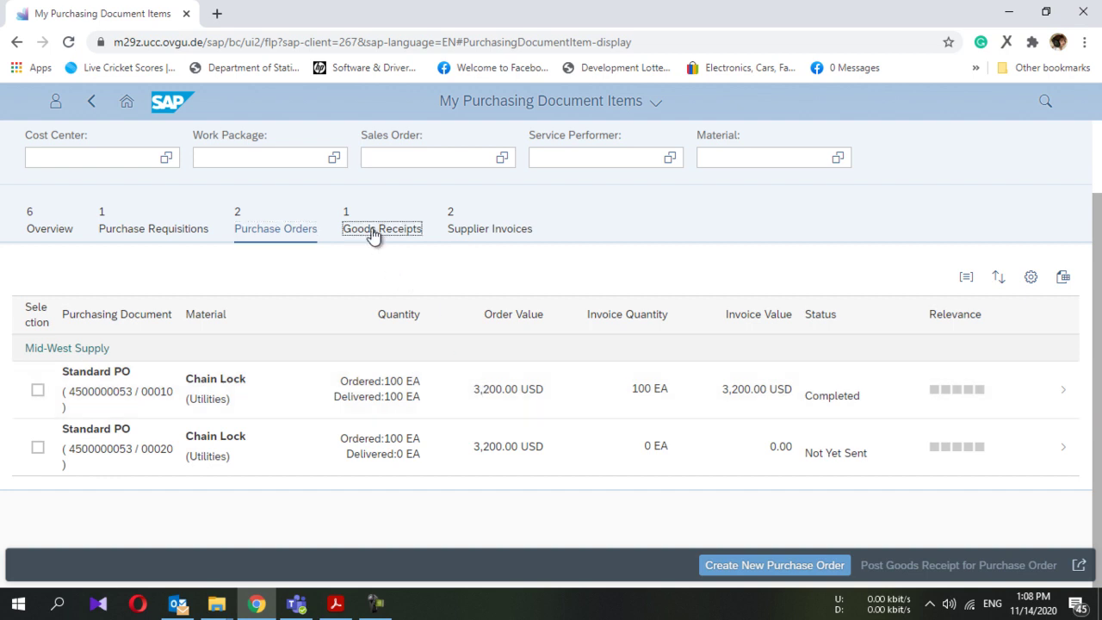
left_click(376, 237)
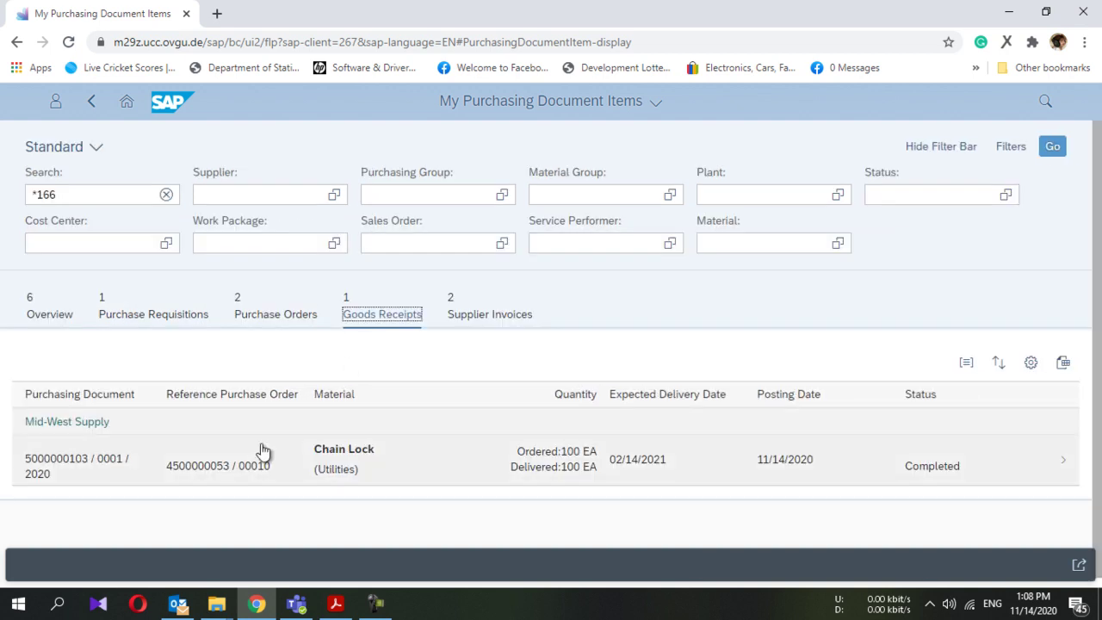
scroll(264, 450, "down", 1)
left_click(457, 303)
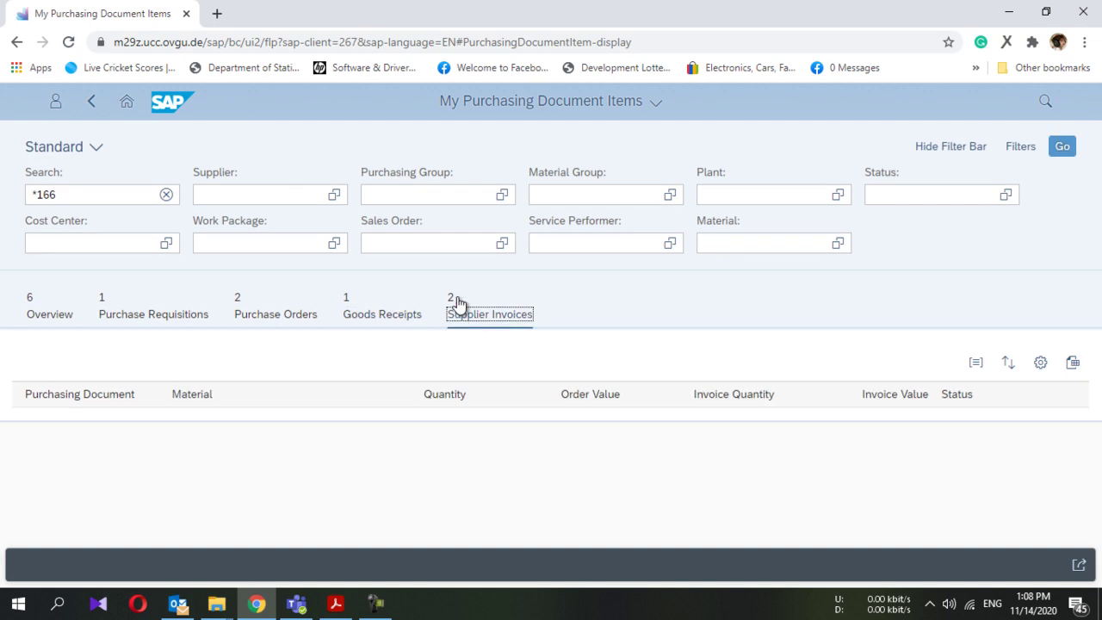
scroll(413, 363, "down", 1)
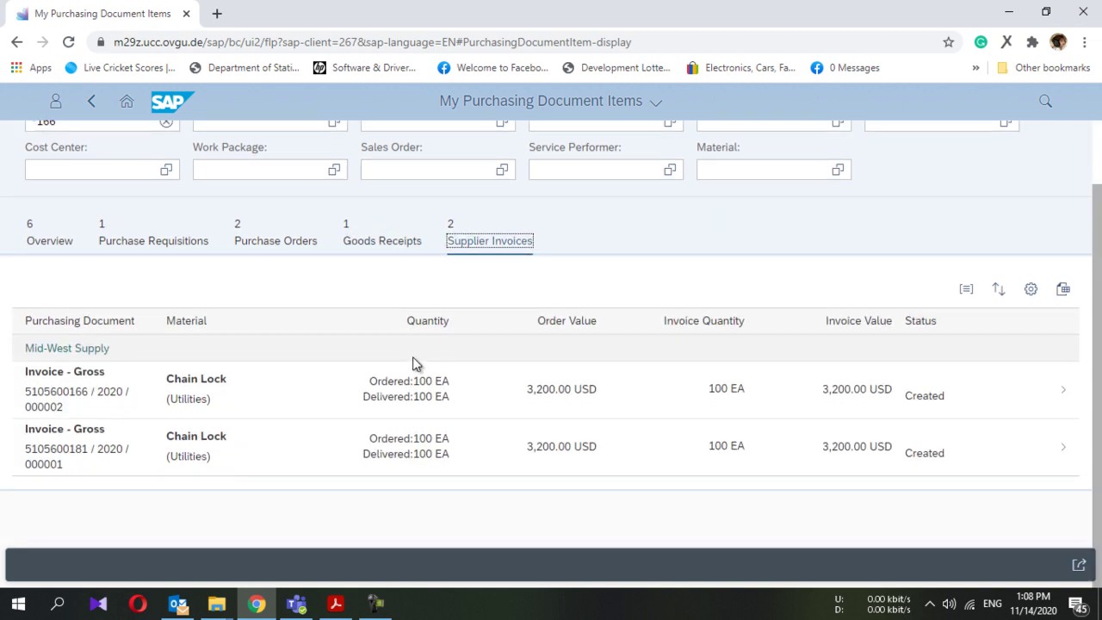